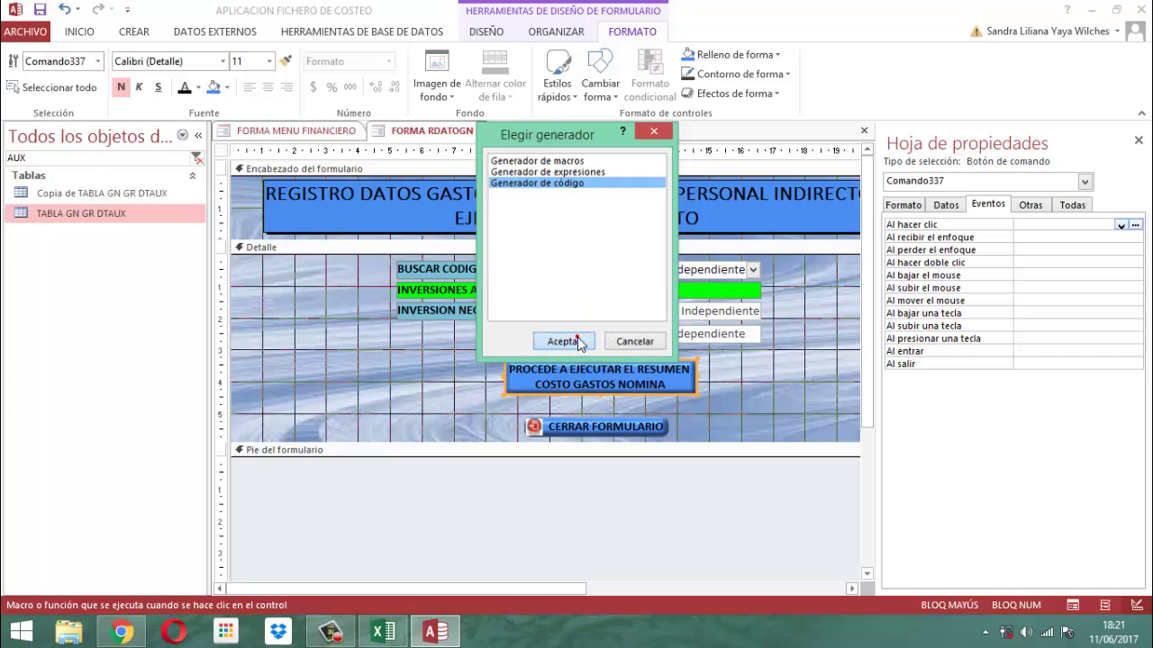
Move the CSAC GNGR query DoCmd lines from cmbcodnegfrfics_KeyPress into Comando337_Click
left_click(581, 339)
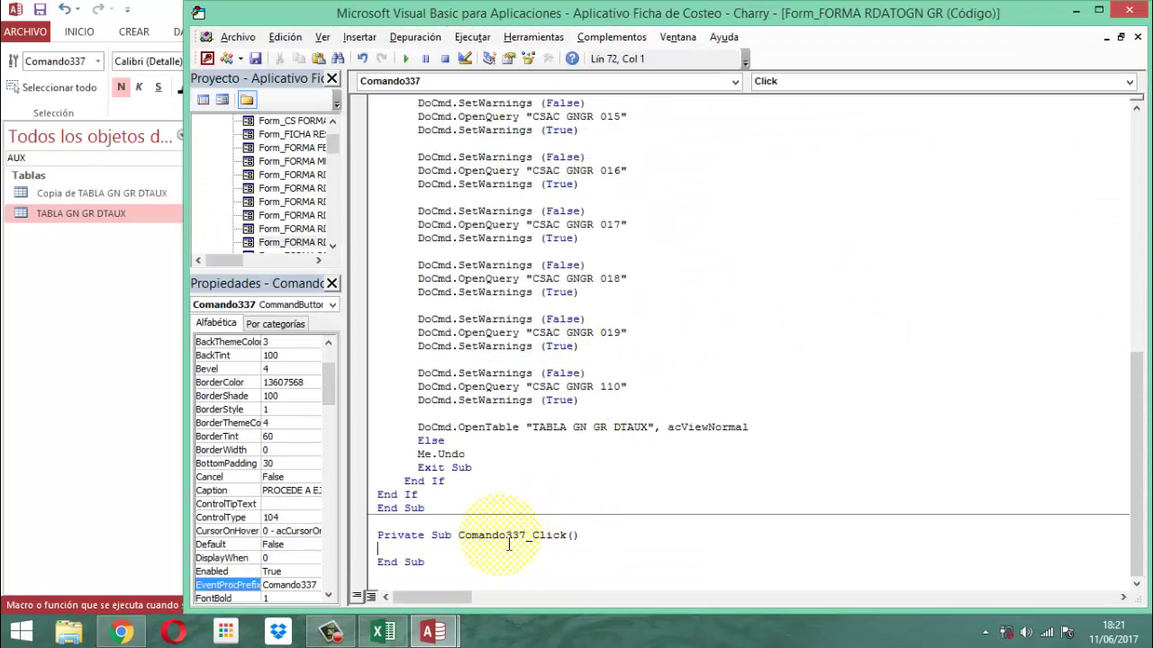
scroll(468, 297, "up", 10)
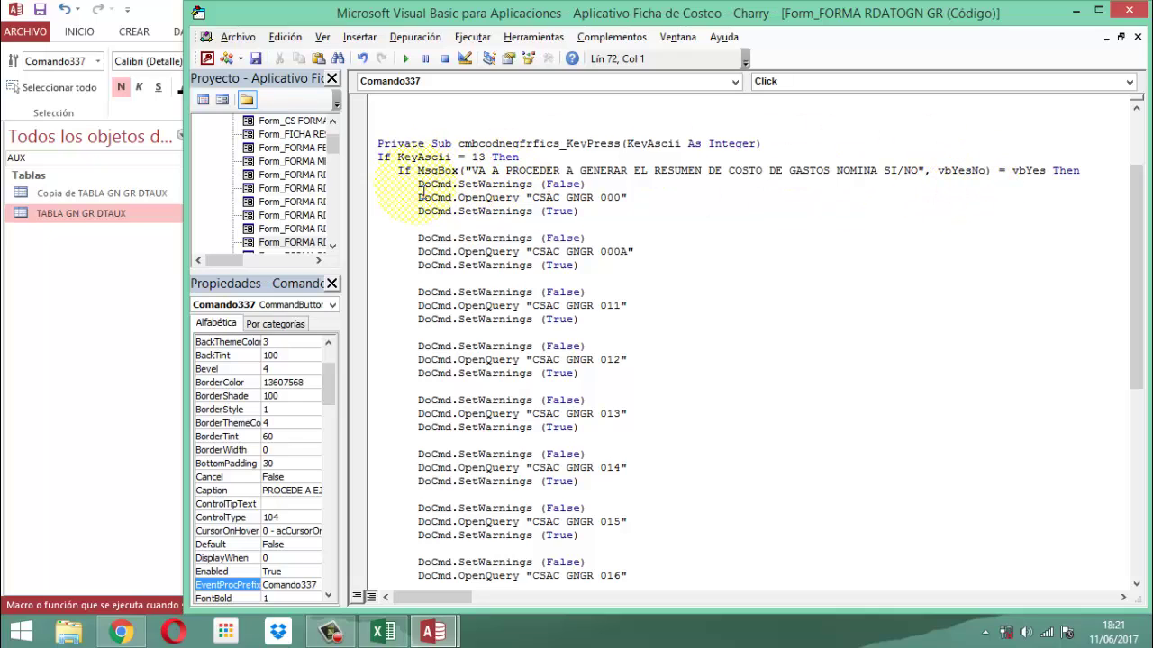
left_click_drag(418, 186, 760, 434)
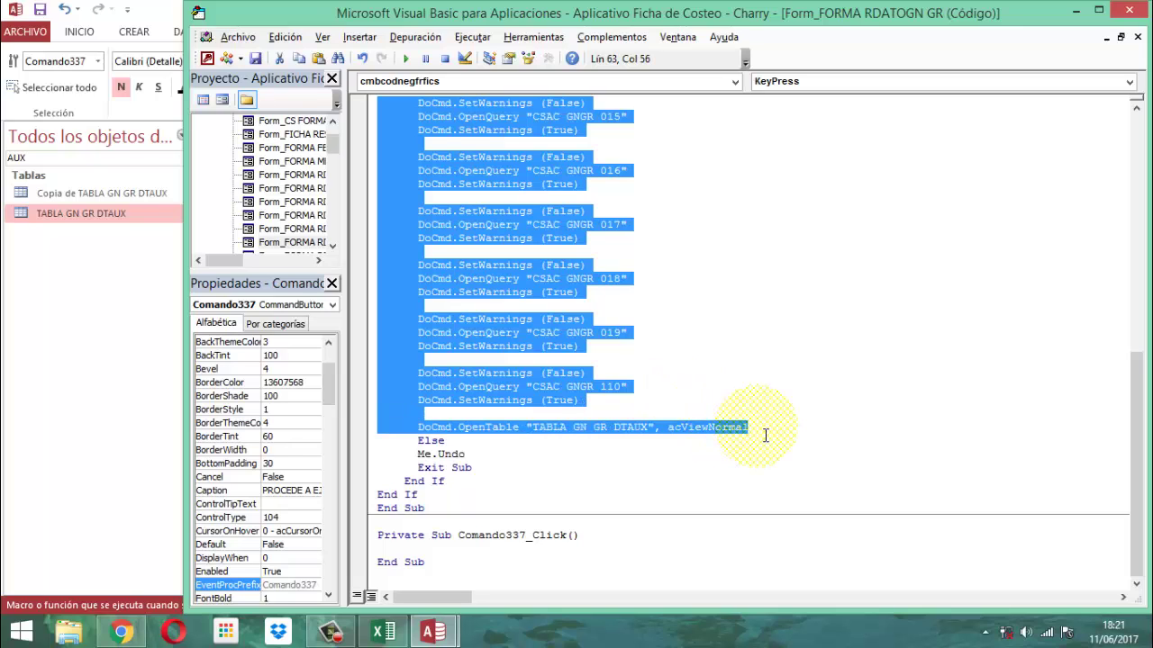
key("Delete")
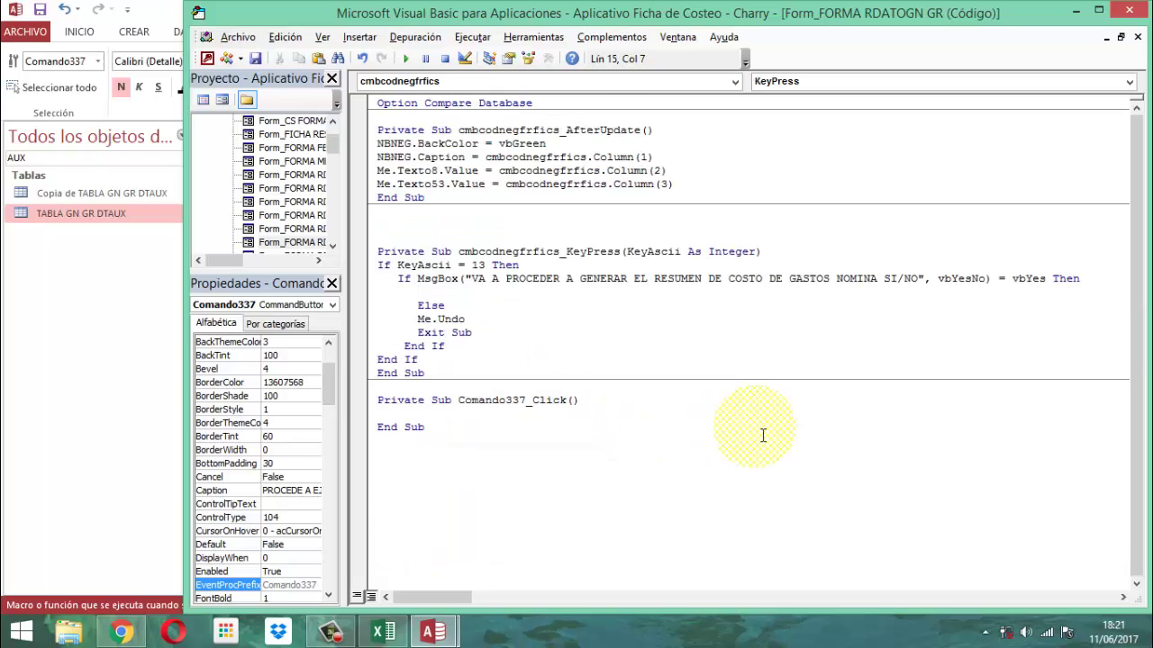
left_click(424, 414)
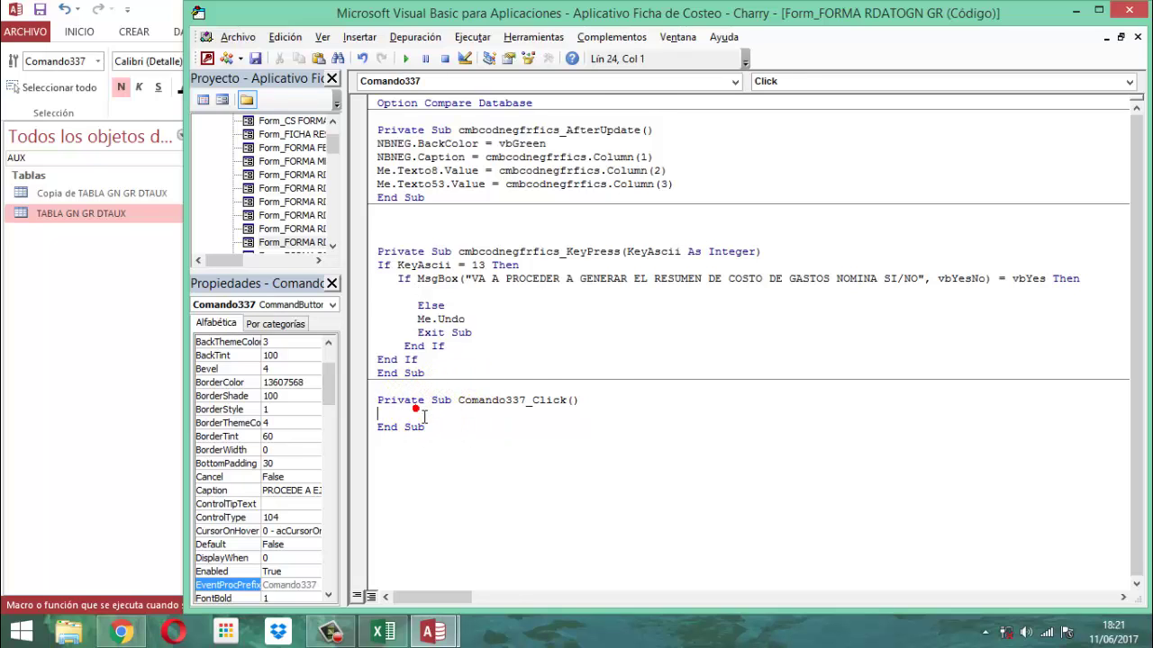
key("ctrl+v")
scroll(423, 417, "up", 5)
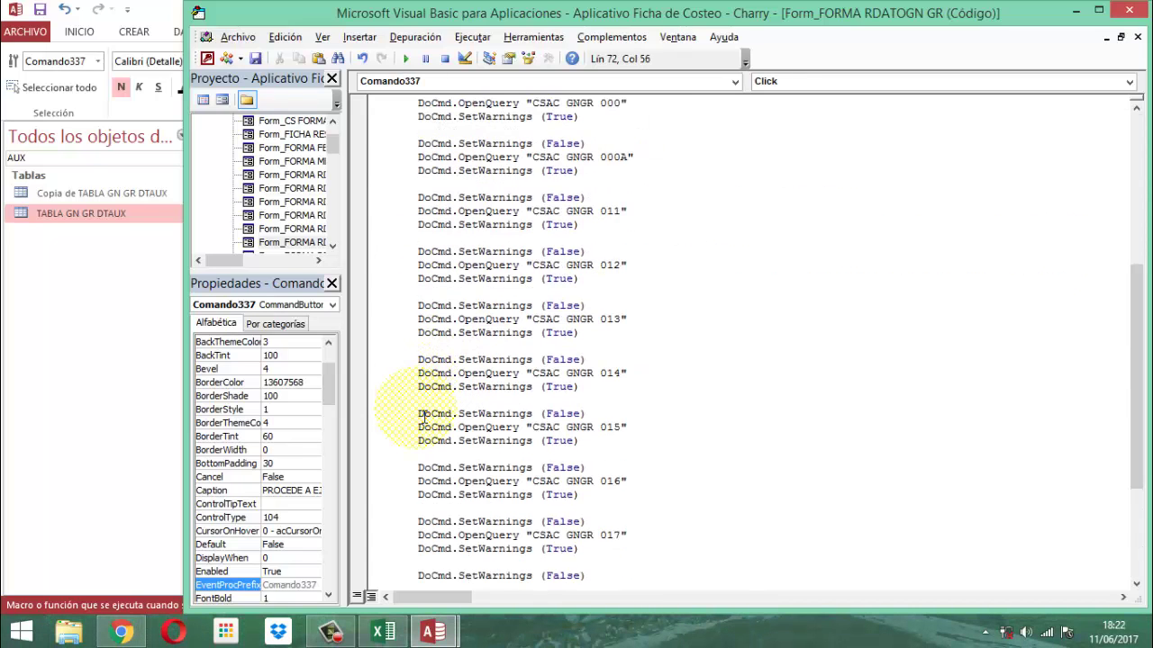
scroll(423, 417, "up", 8)
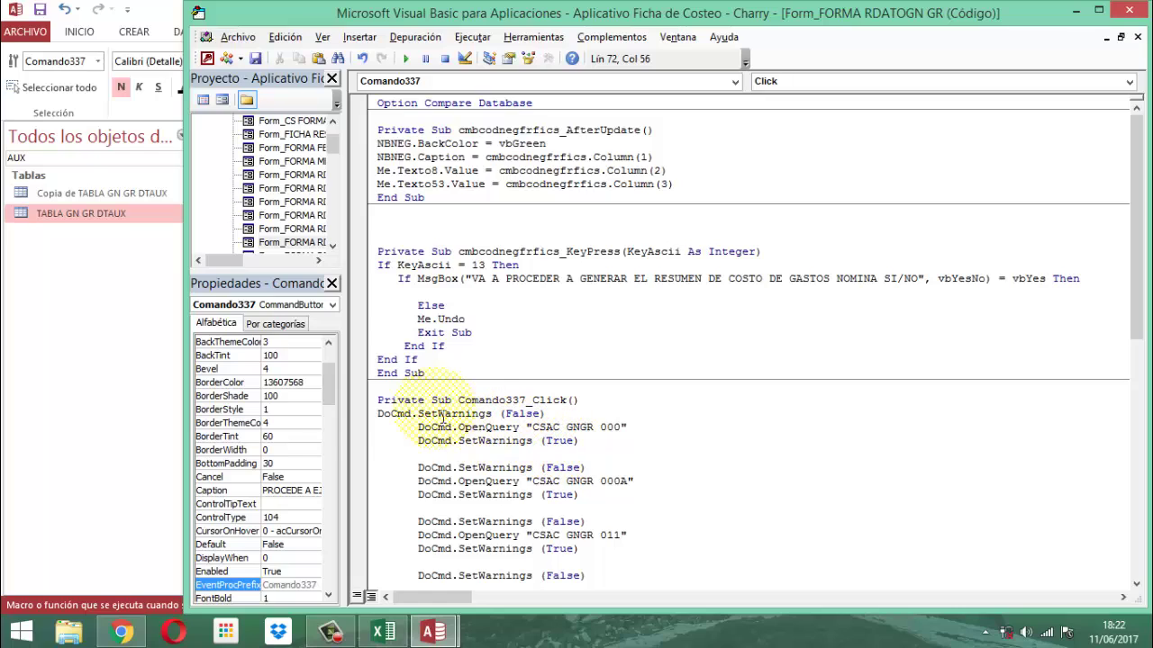
left_click(382, 416)
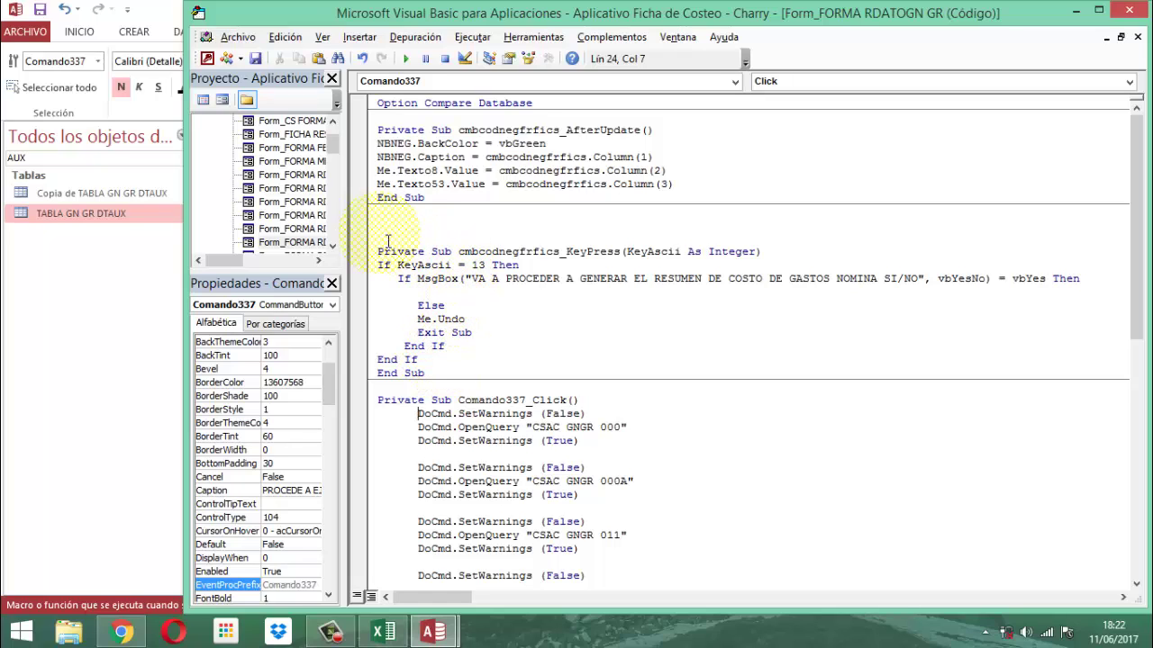
Delete the empty KeyPress procedure and the extra blank lines before Comando337_Click
left_click_drag(387, 239, 453, 379)
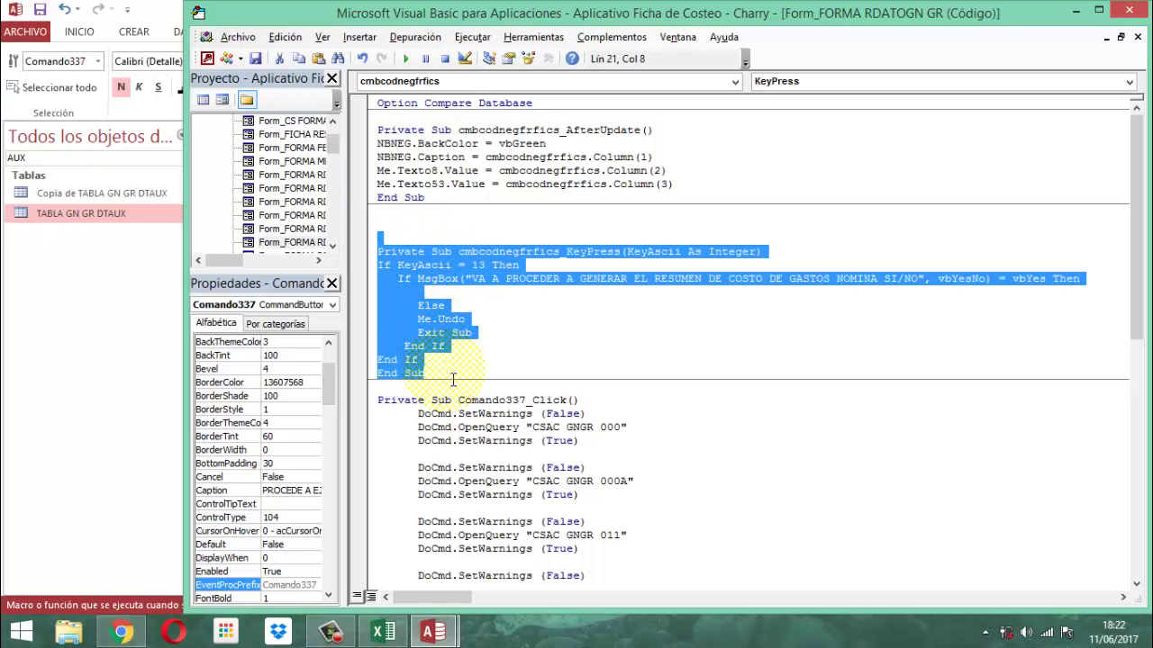
key("Delete")
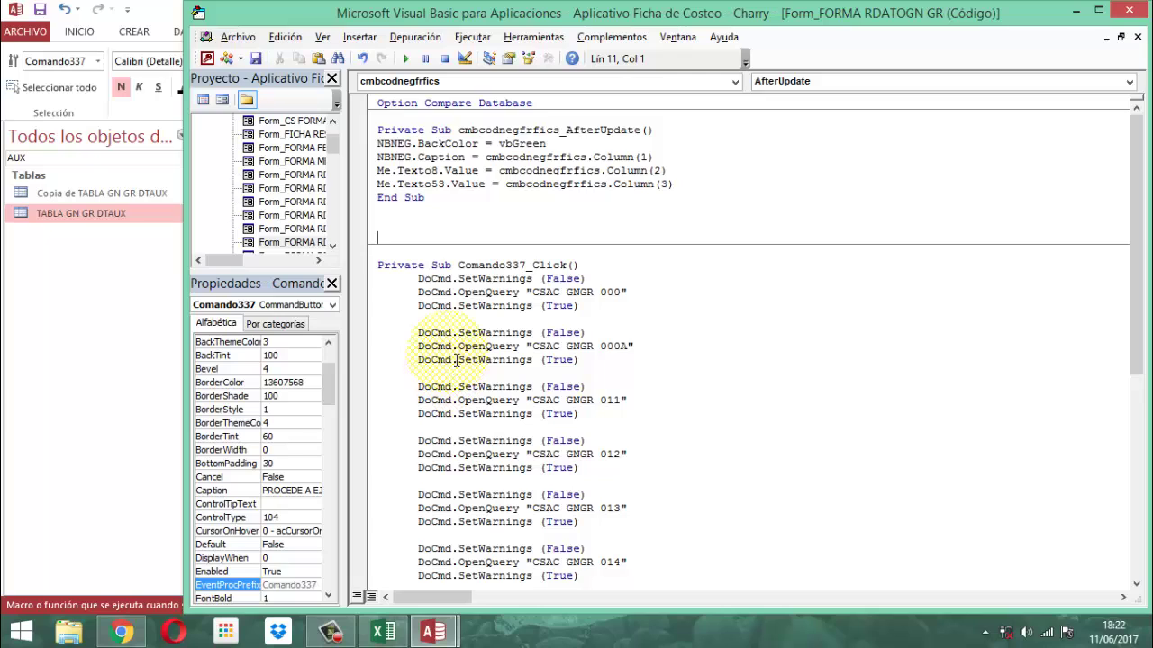
left_click(396, 212)
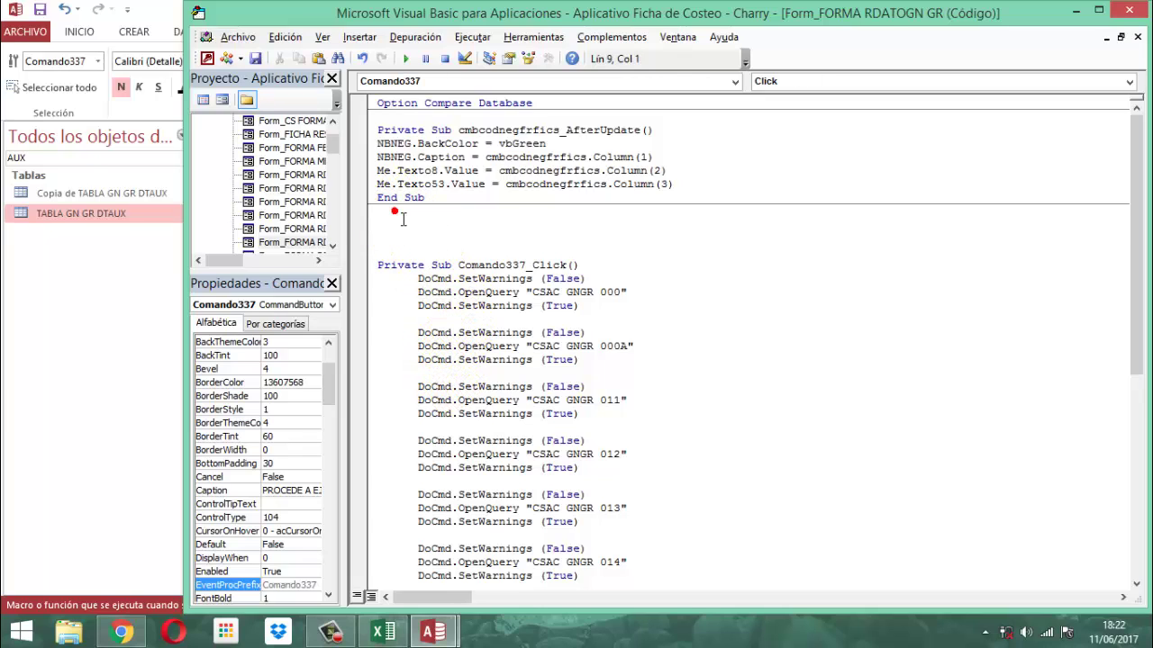
key("Delete")
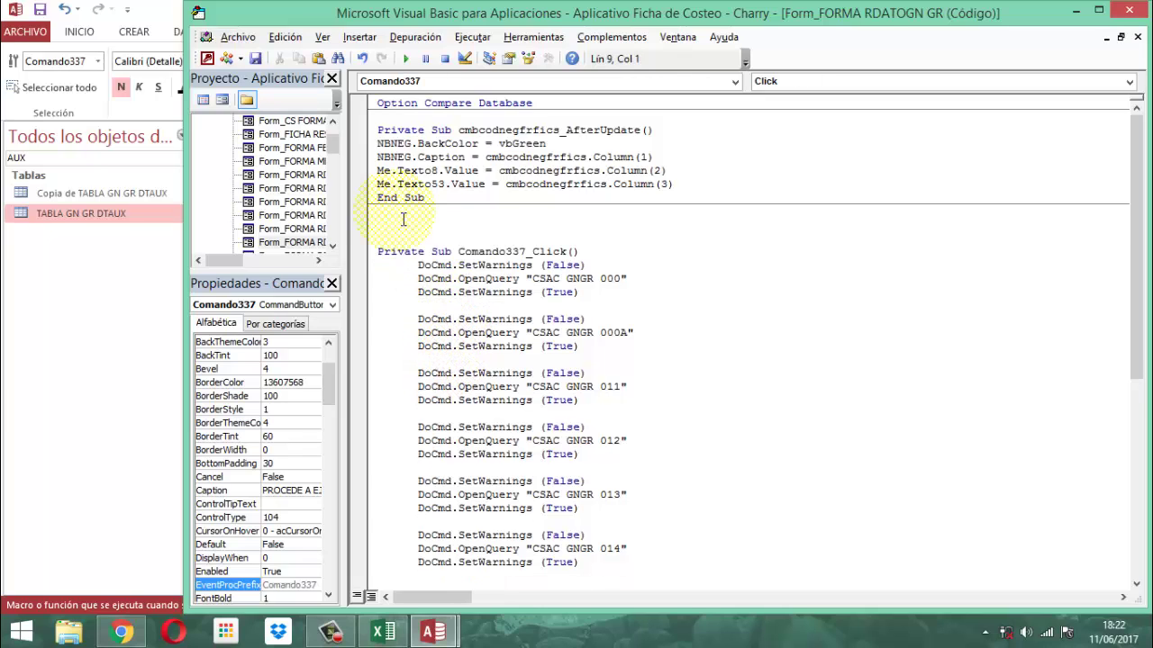
left_click(396, 225)
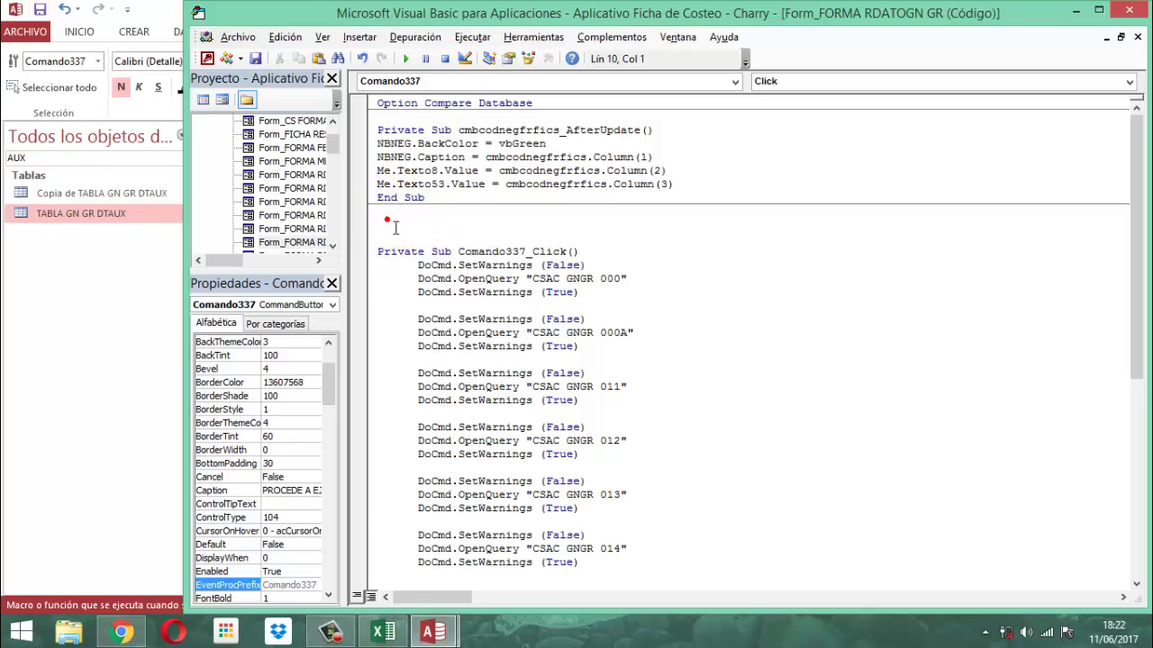
key("Delete")
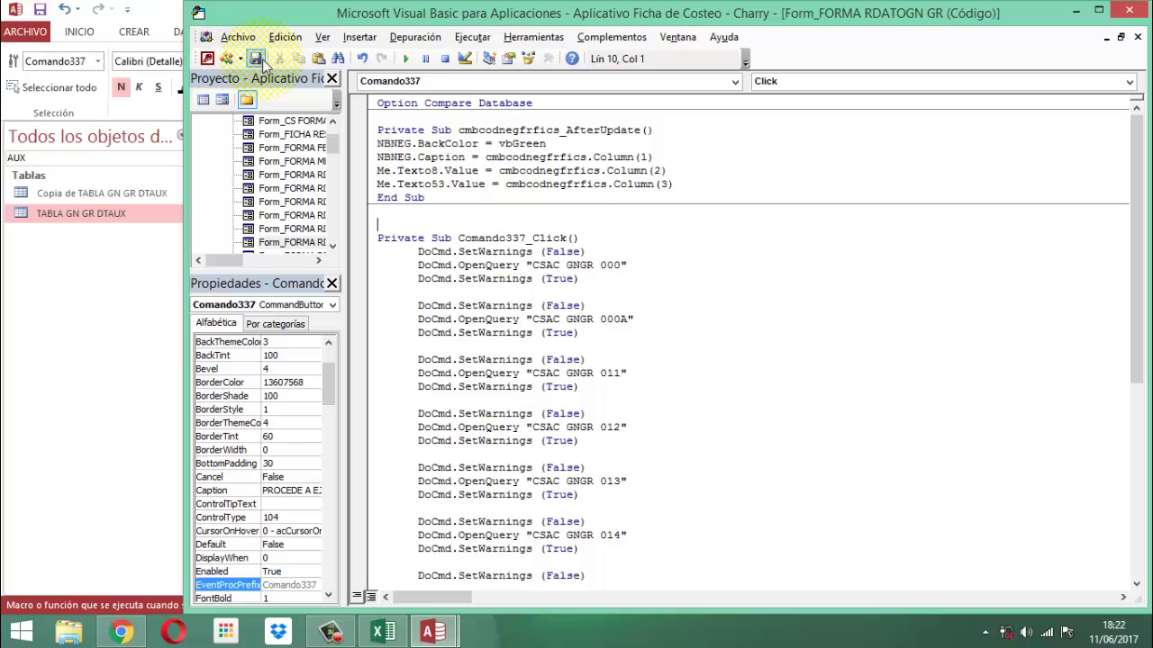
Save the module and close the Visual Basic editor
scroll(612, 321, "down", 9)
scroll(605, 339, "up", 7)
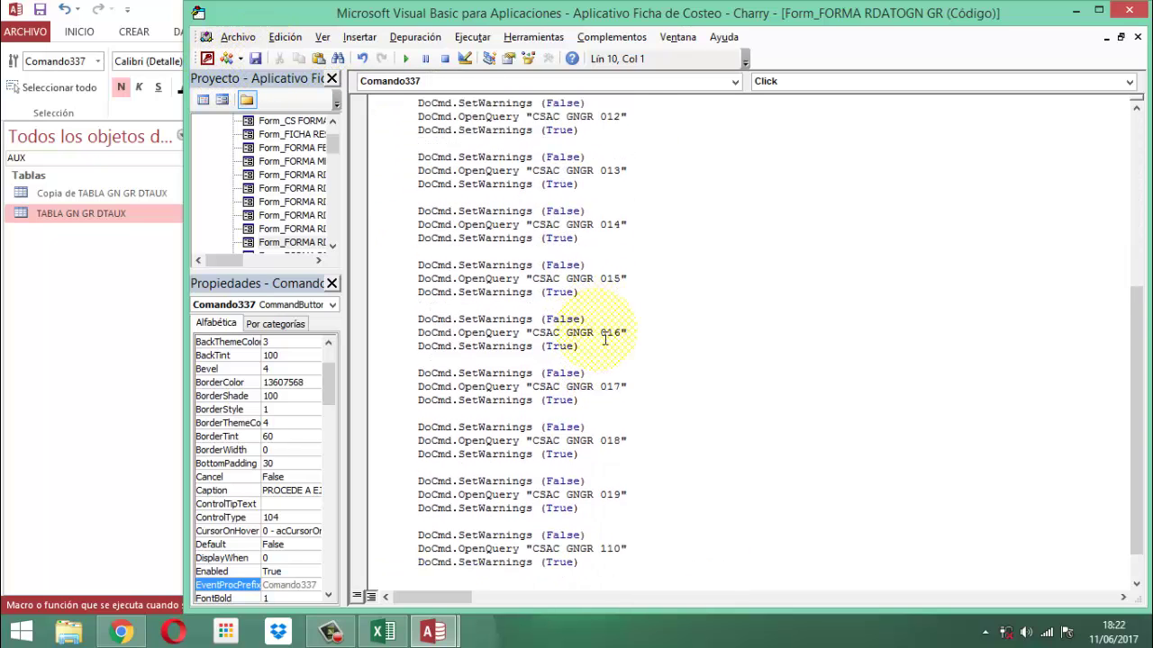
scroll(605, 338, "up", 2)
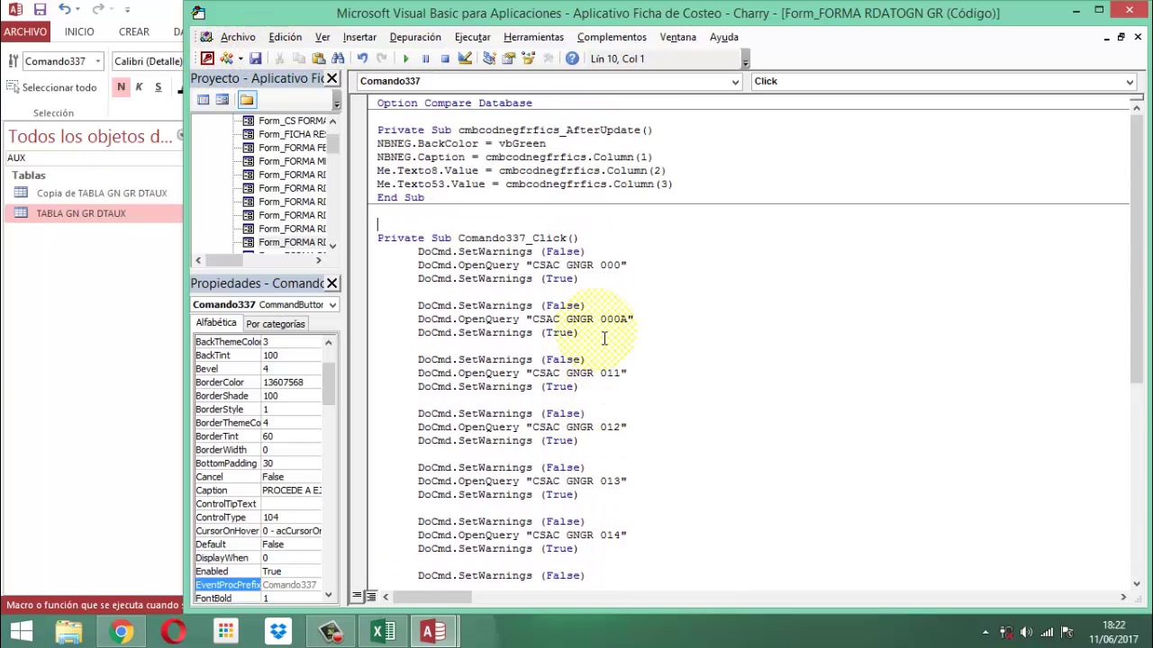
left_click(255, 58)
left_click(1131, 10)
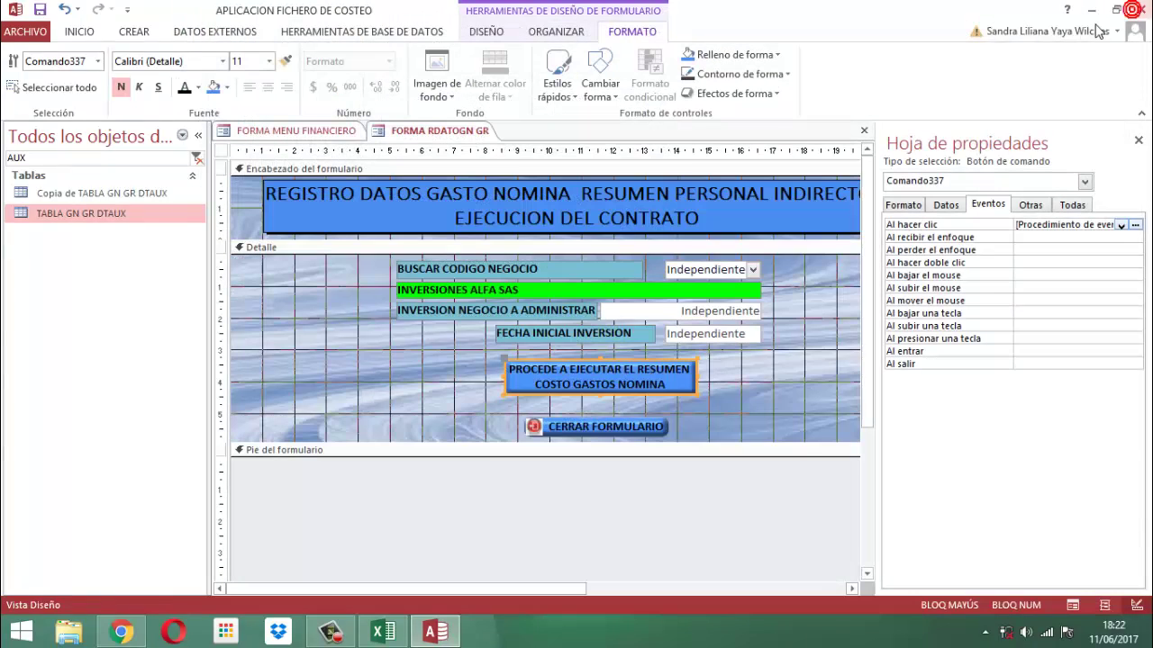
Reorder the tab order so BTNCERRAR comes after Comando337
left_click(1139, 141)
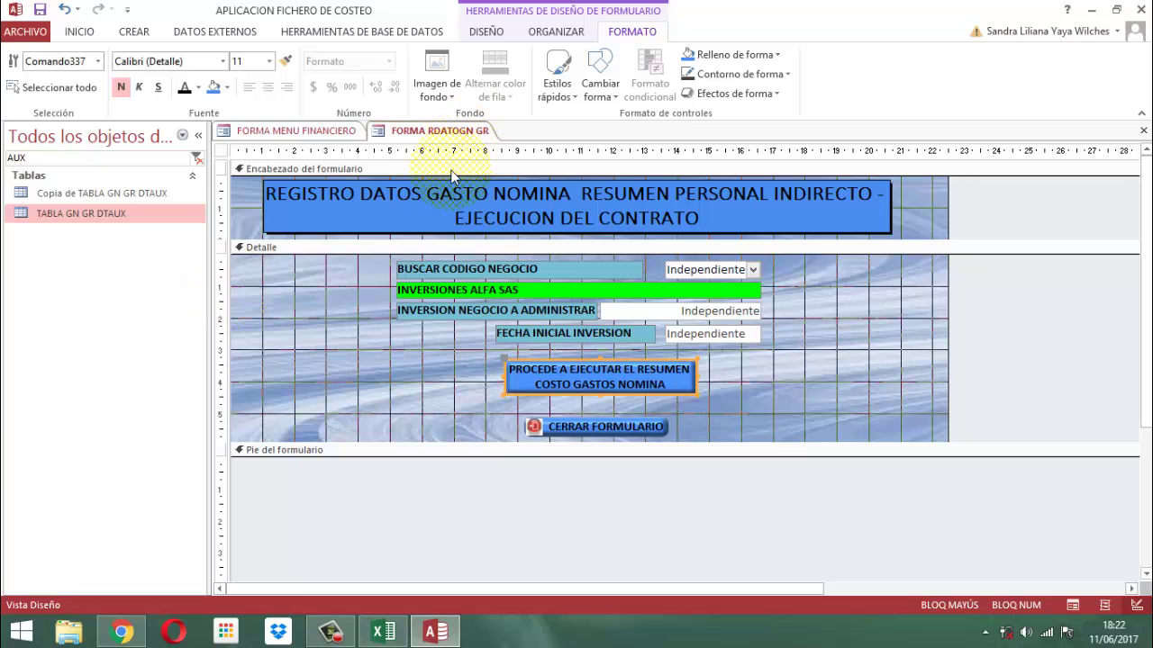
left_click(416, 247)
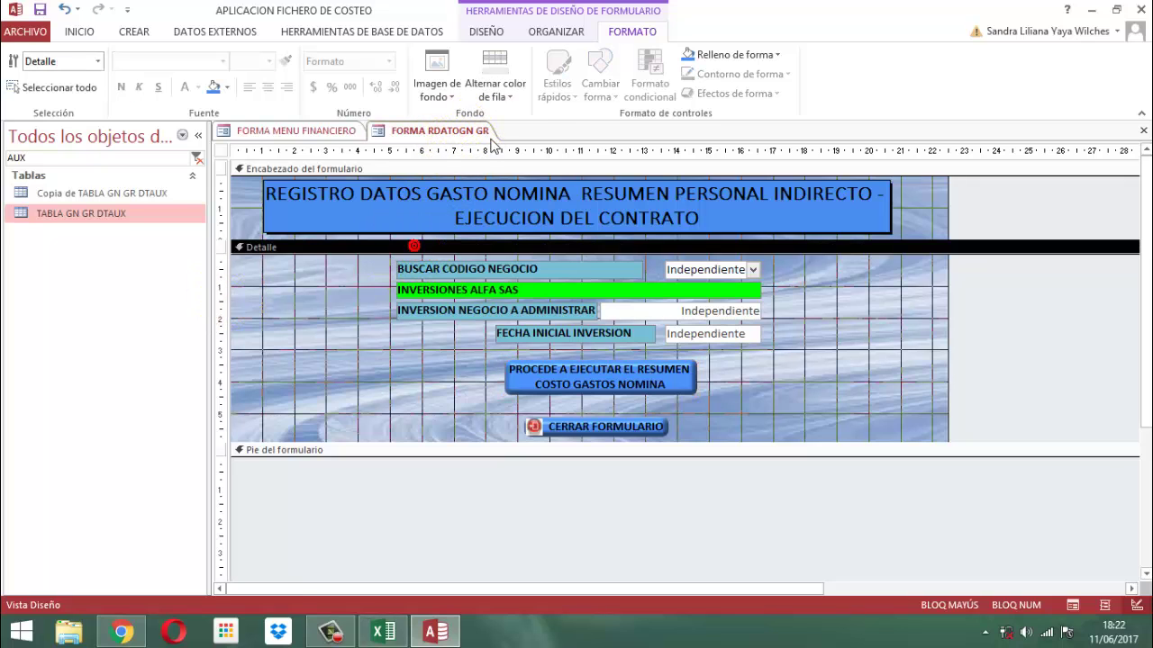
left_click(486, 30)
left_click(869, 63)
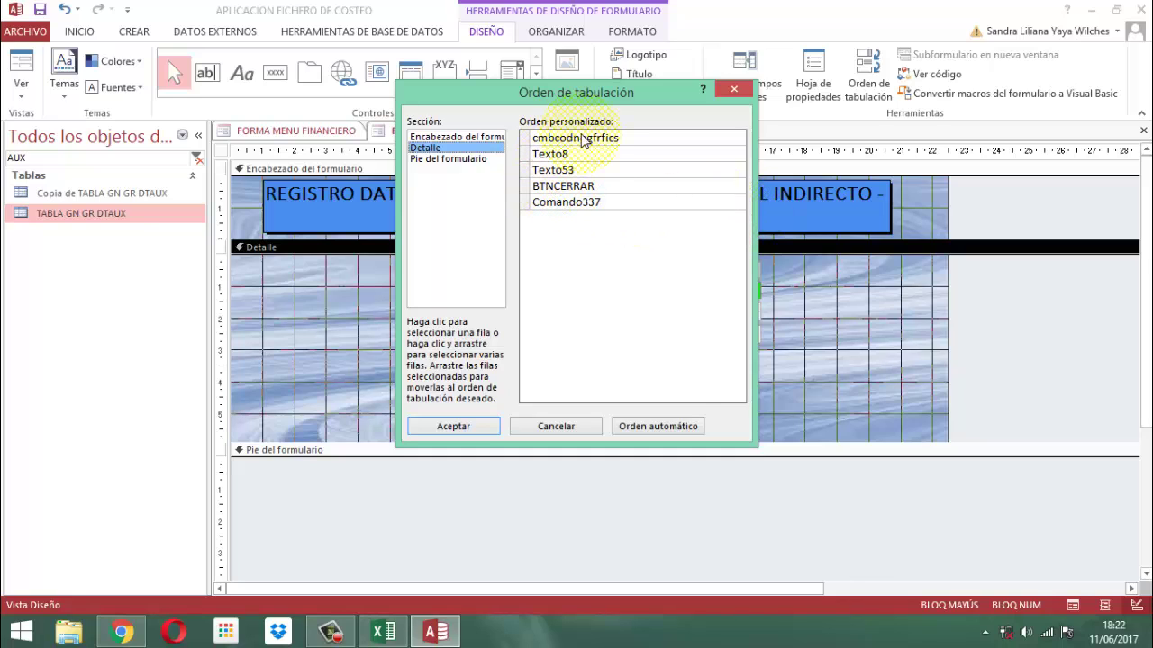
left_click(530, 186)
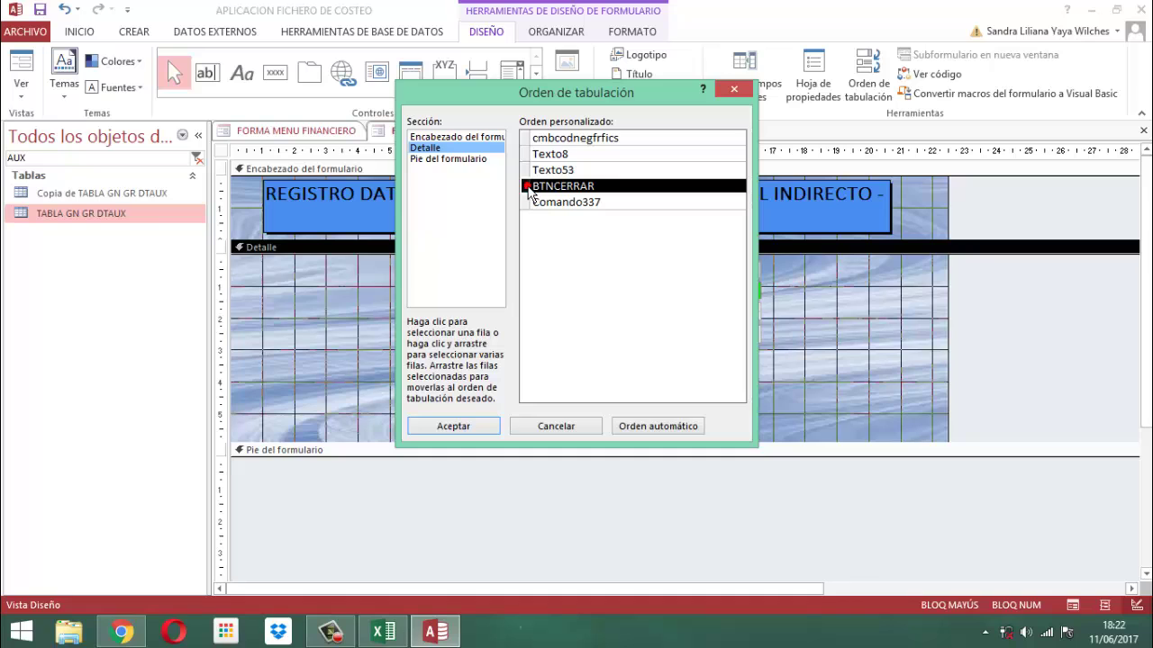
left_click_drag(530, 191, 529, 222)
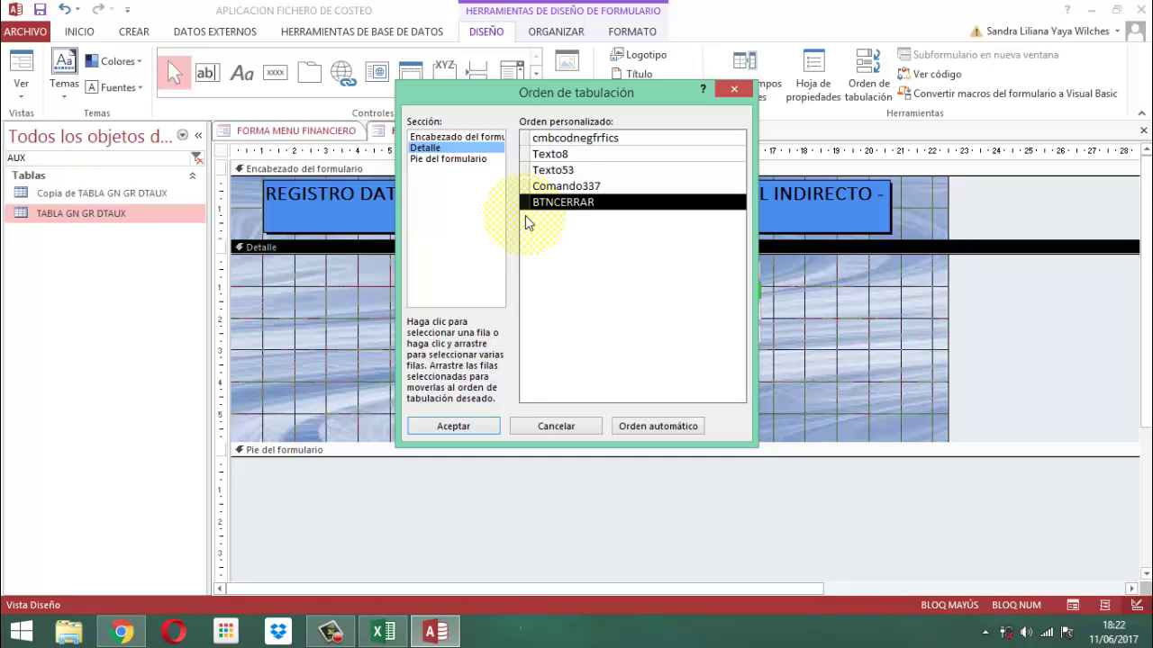
left_click(464, 427)
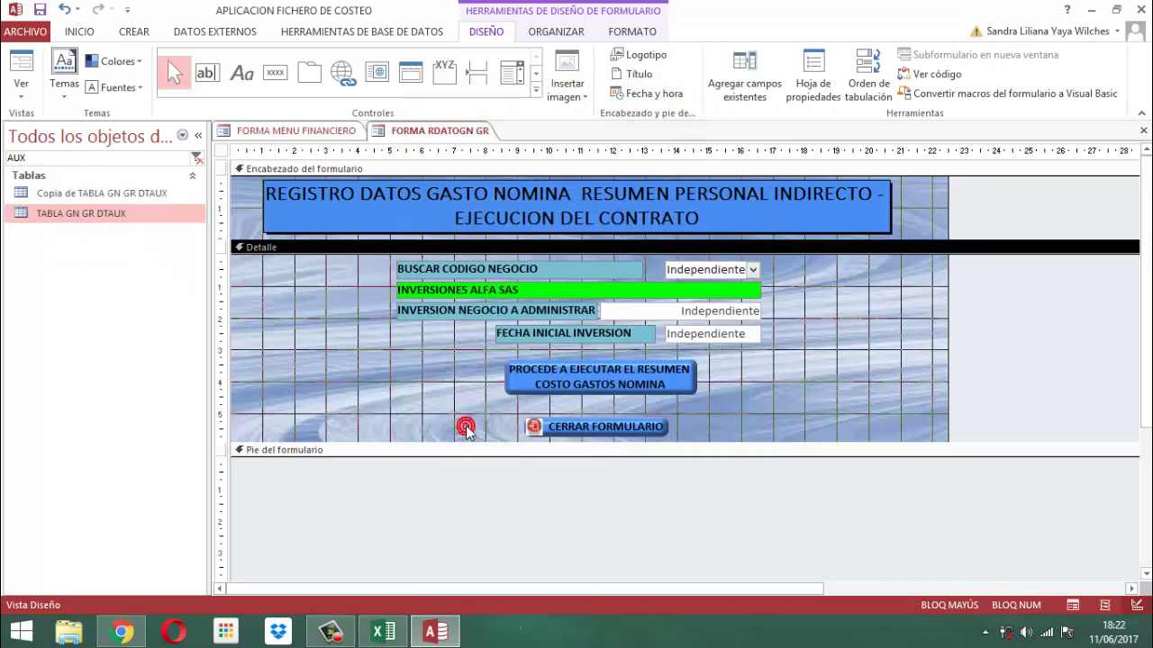
Close the RDATOGN GR form design, returning to MENU FINANCIERO
right_click(450, 131)
left_click(446, 129)
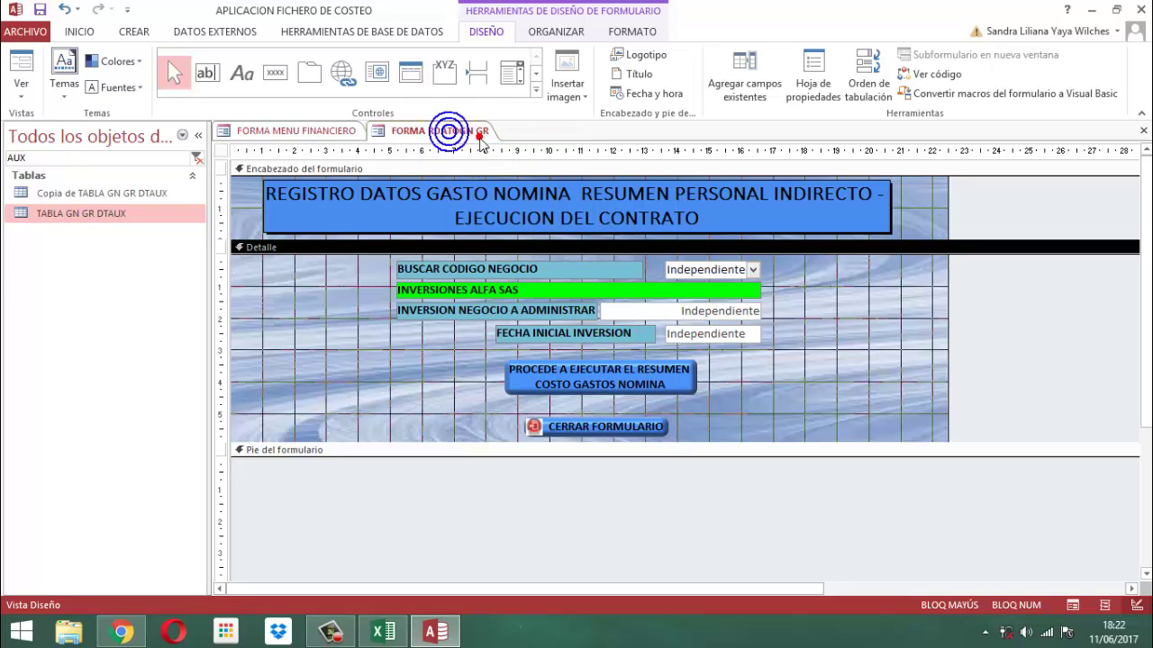
right_click(462, 131)
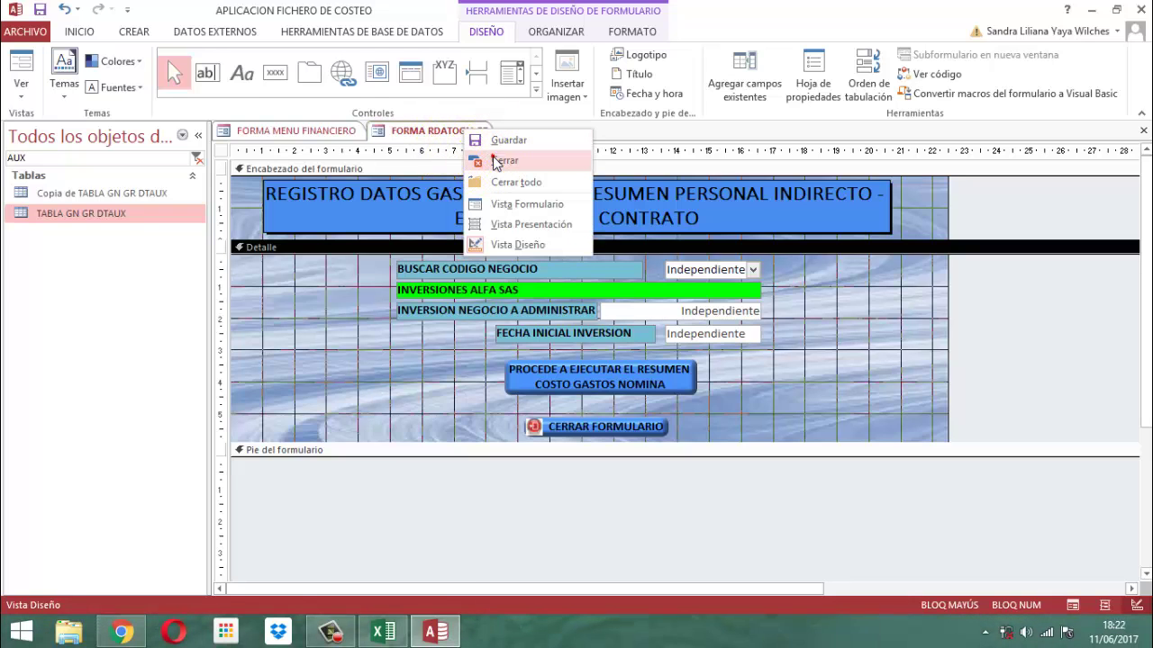
left_click(493, 160)
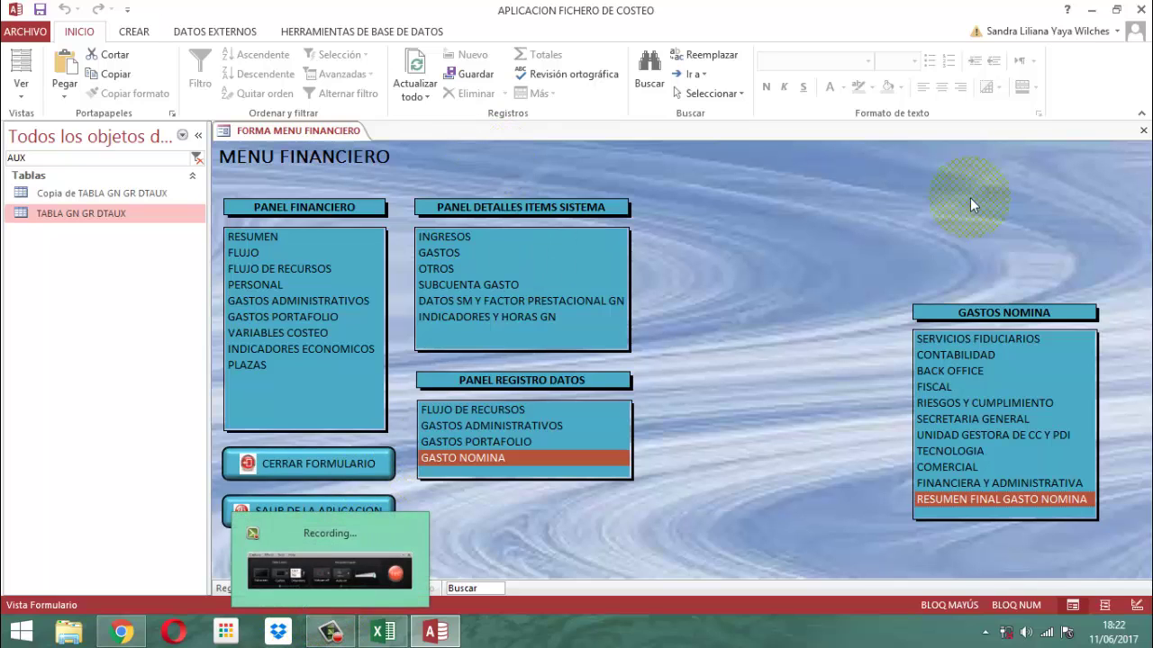
left_click(975, 505)
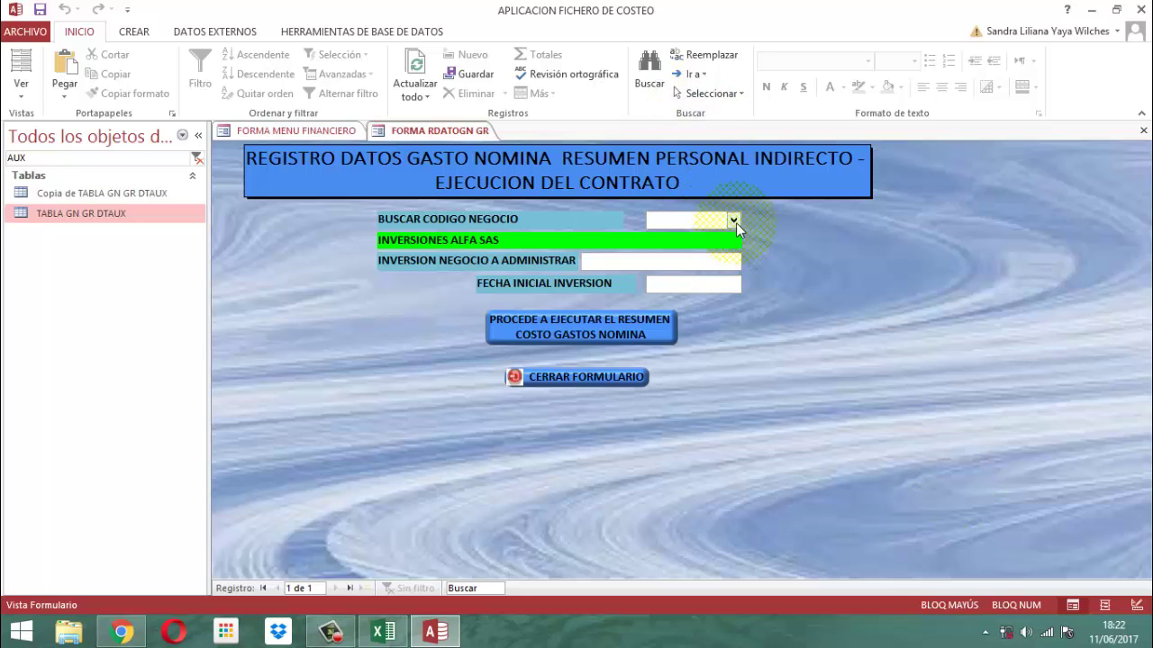
left_click(734, 219)
left_click(677, 236)
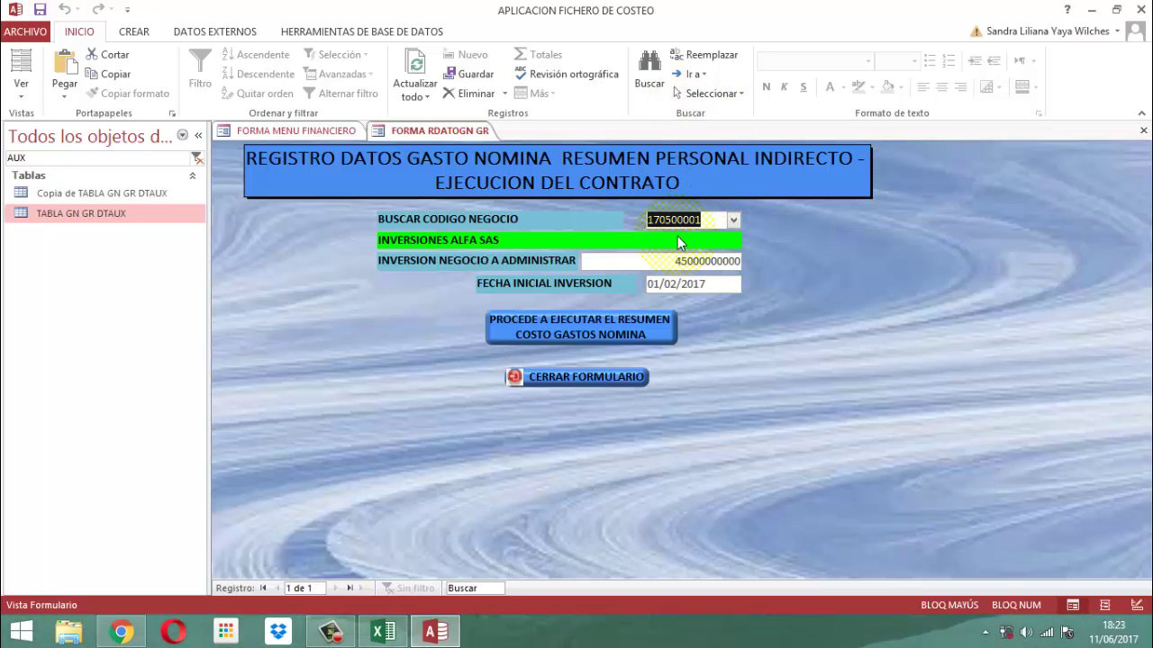
key("Tab")
key("Tab")
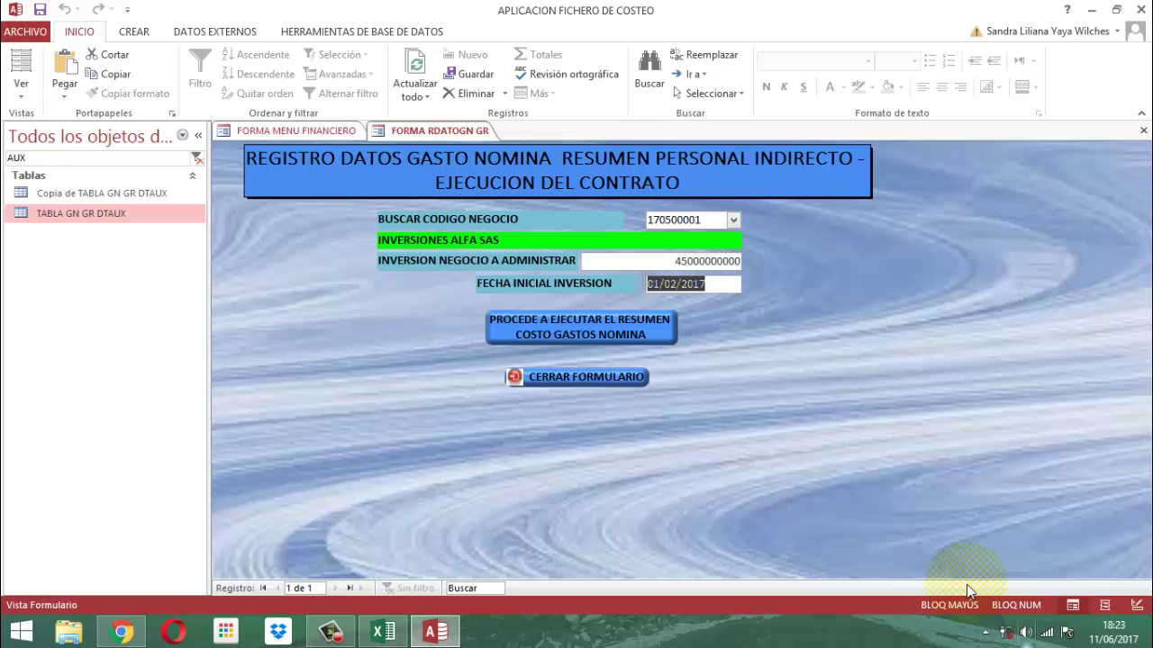
Run PROCEDE A EJECUTAR EL RESUMEN COSTO GASTOS NOMINA to fill TABLA GN GR DTAUX with ten rows
left_click(592, 329)
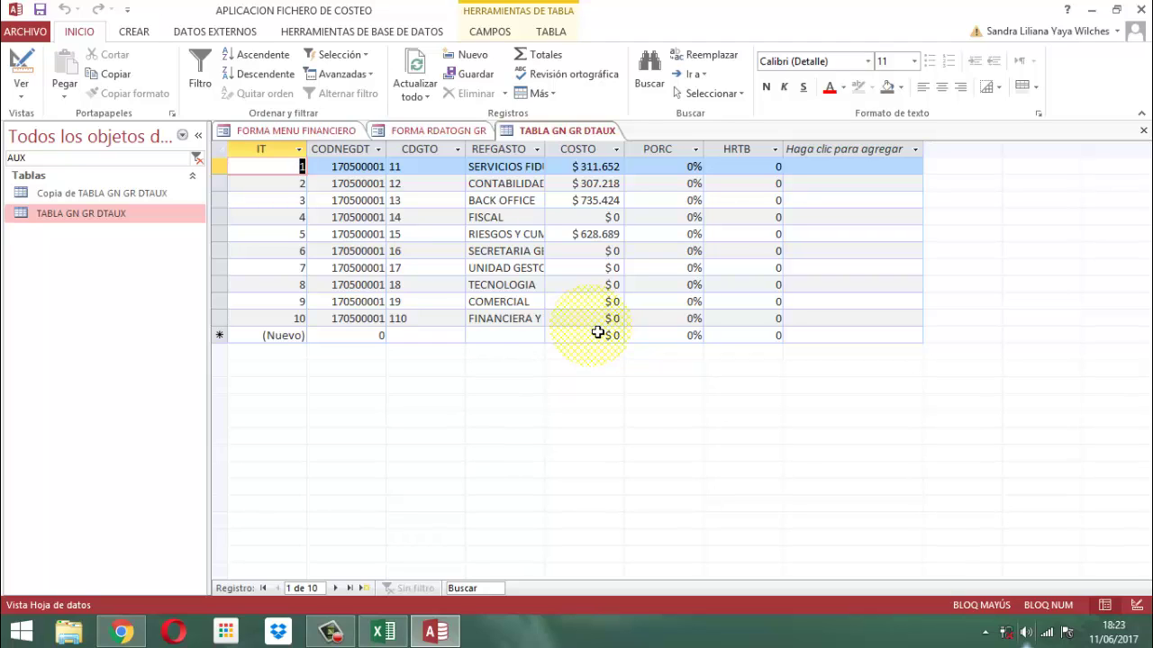
right_click(574, 128)
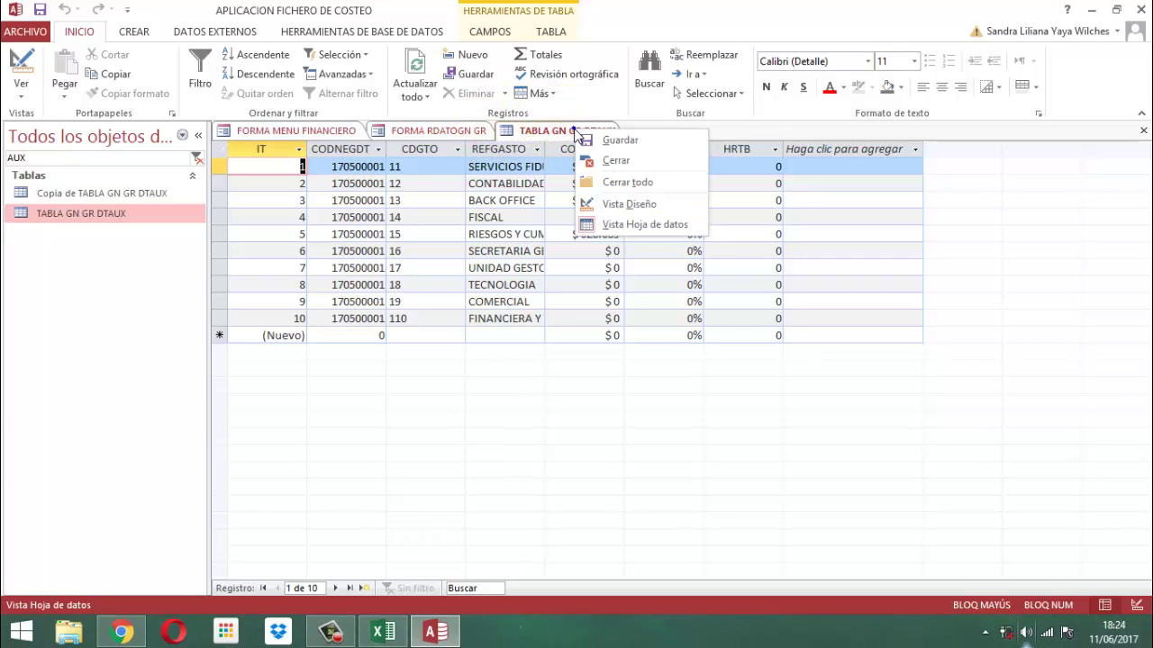
In design view, set HRTB to field size Doble, format Porcentaje, 0 decimal places
left_click(619, 202)
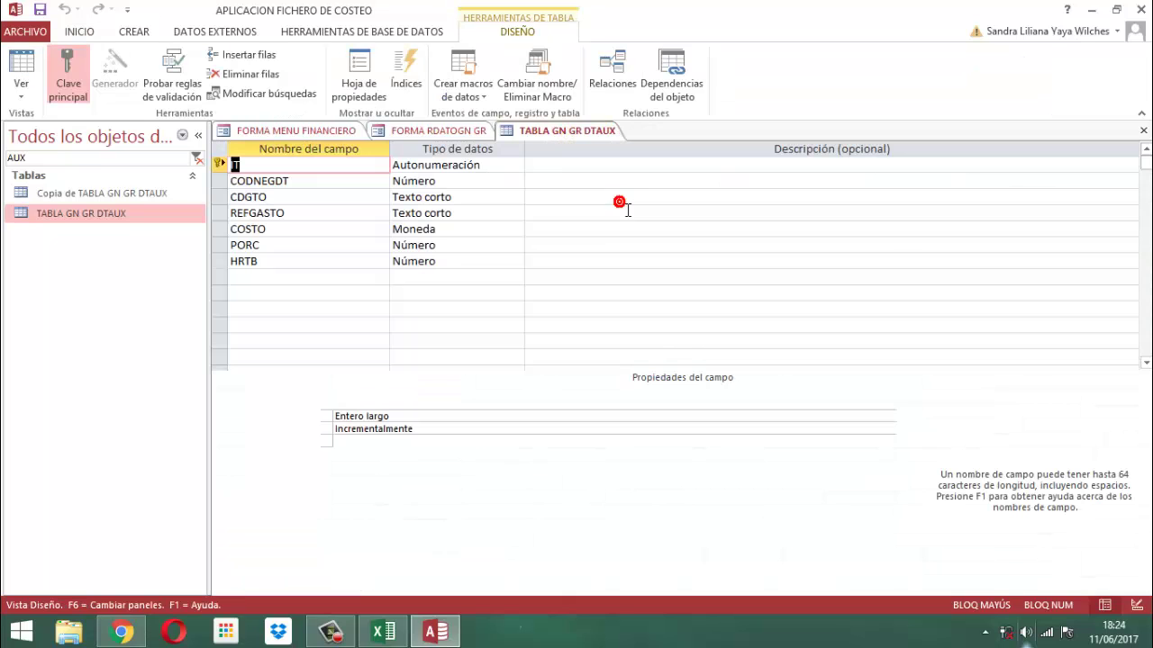
left_click(463, 261)
left_click_drag(408, 416, 317, 414)
type("P")
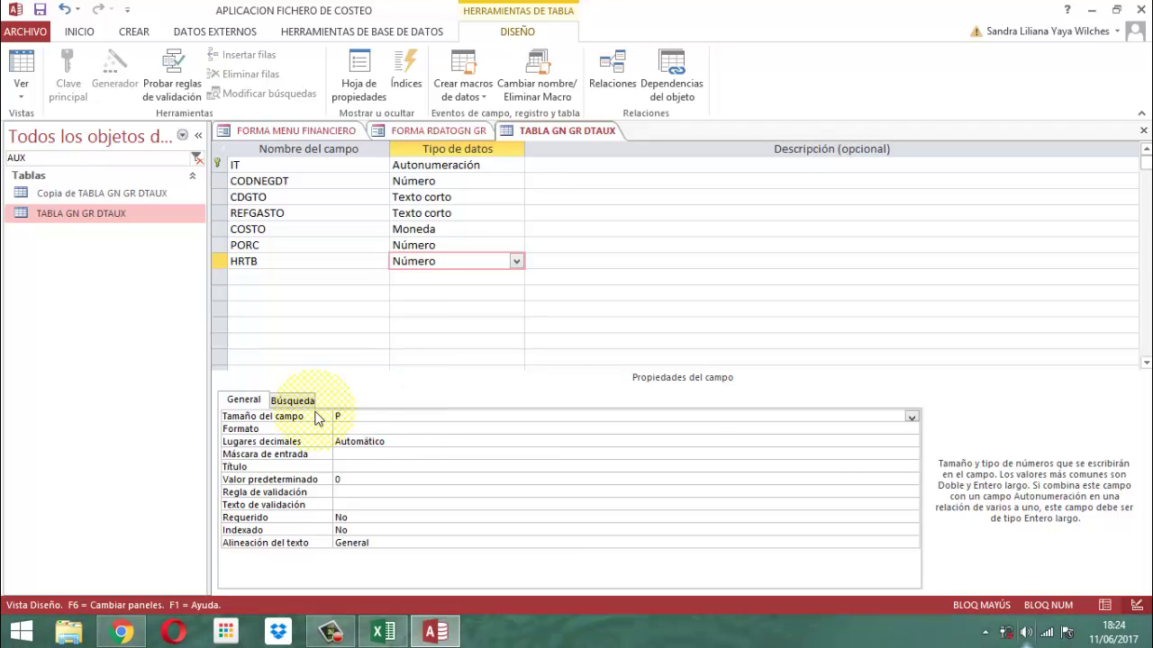
key("BackSpace")
type("Doble")
key("Return")
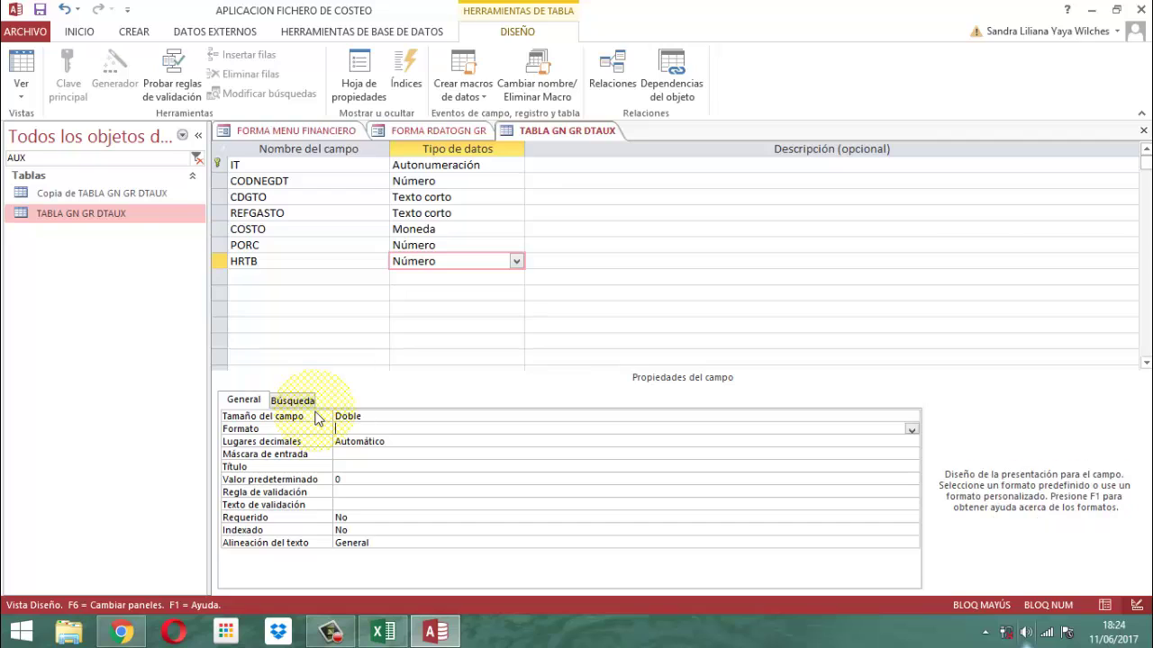
type("Porcentaje")
key("Return")
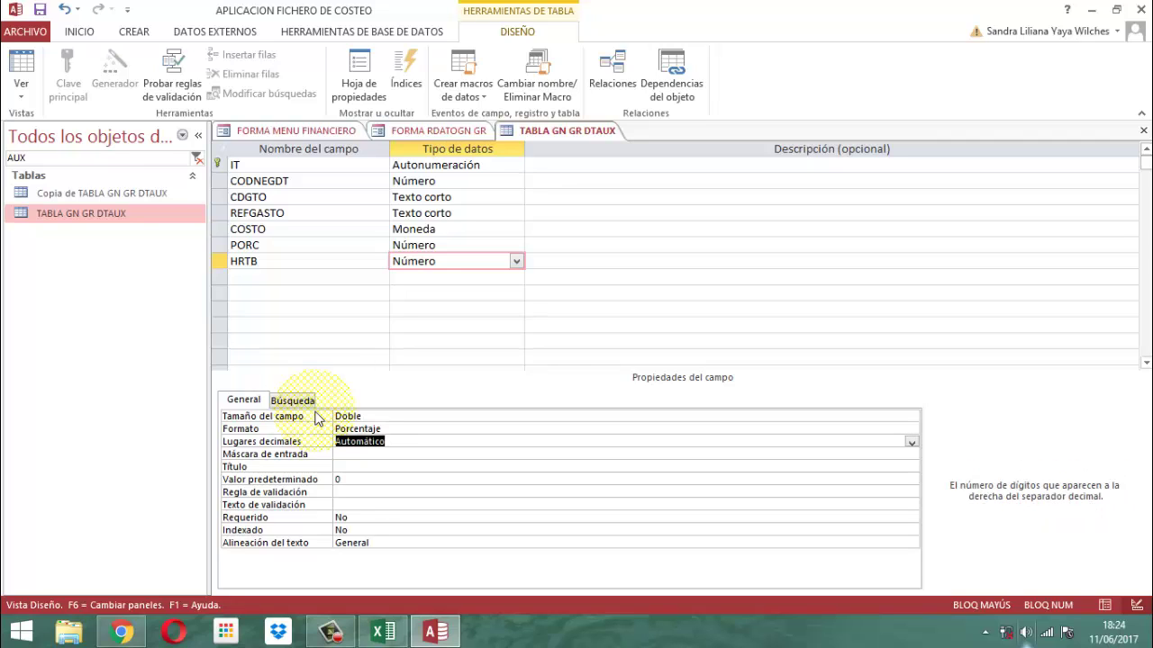
type("0")
key("Return")
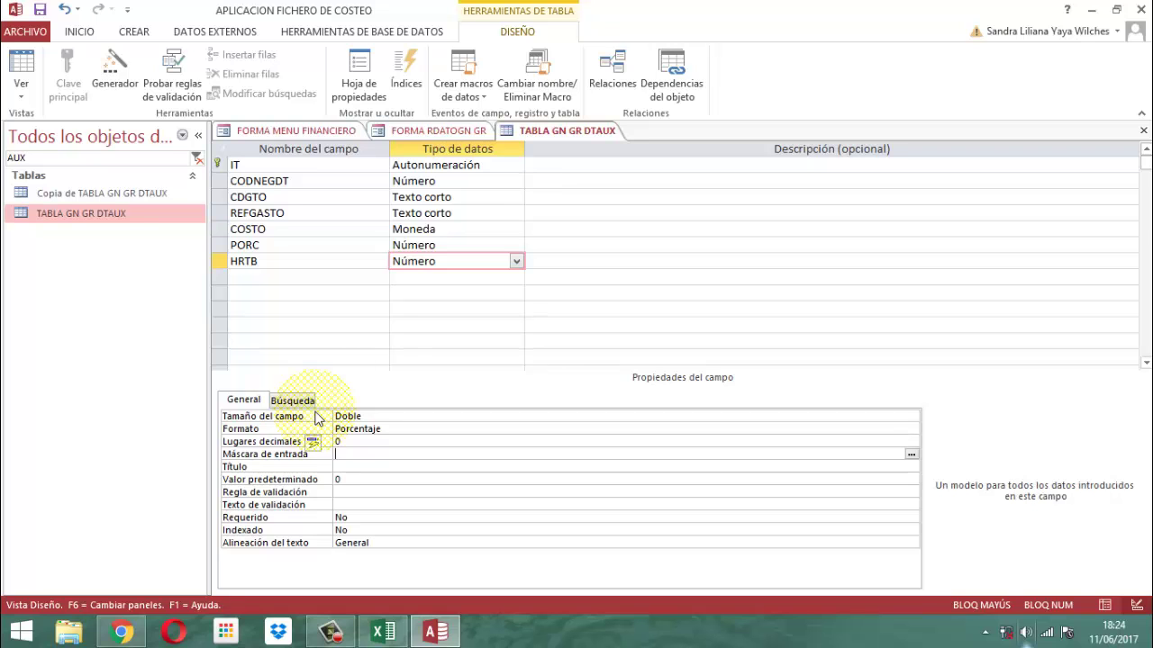
Save the TABLA GN GR DTAUX design changes
right_click(551, 134)
left_click(563, 138)
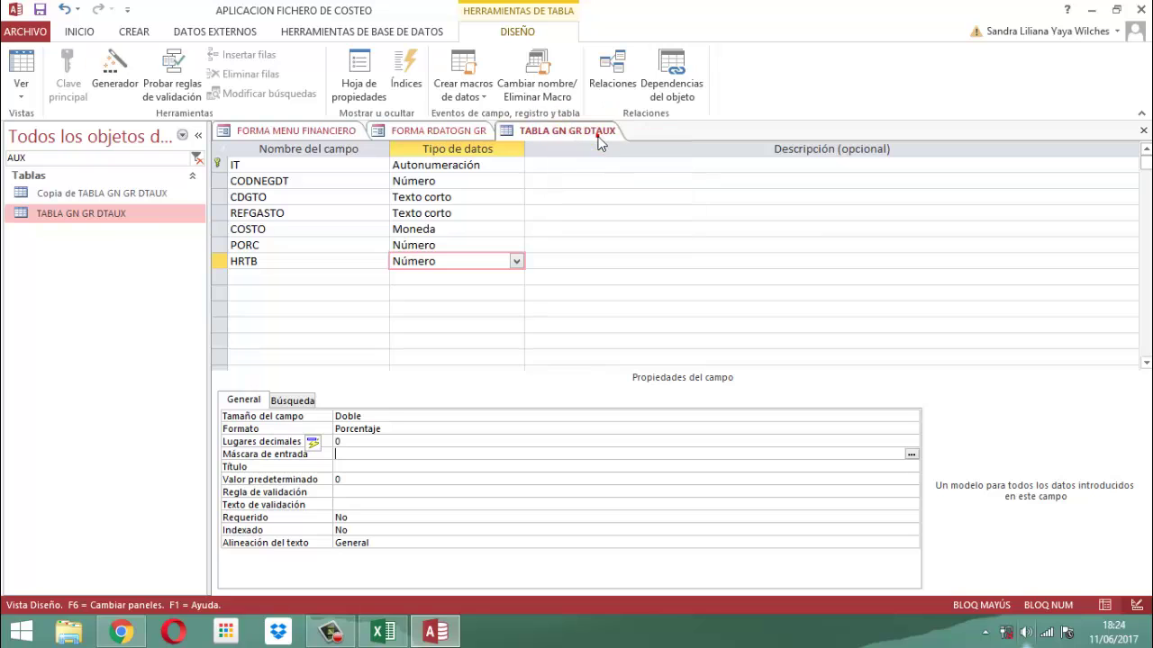
right_click(541, 137)
Close table and form, reopen the summary form, choose 170500001, and rerun the cost summary
left_click(563, 160)
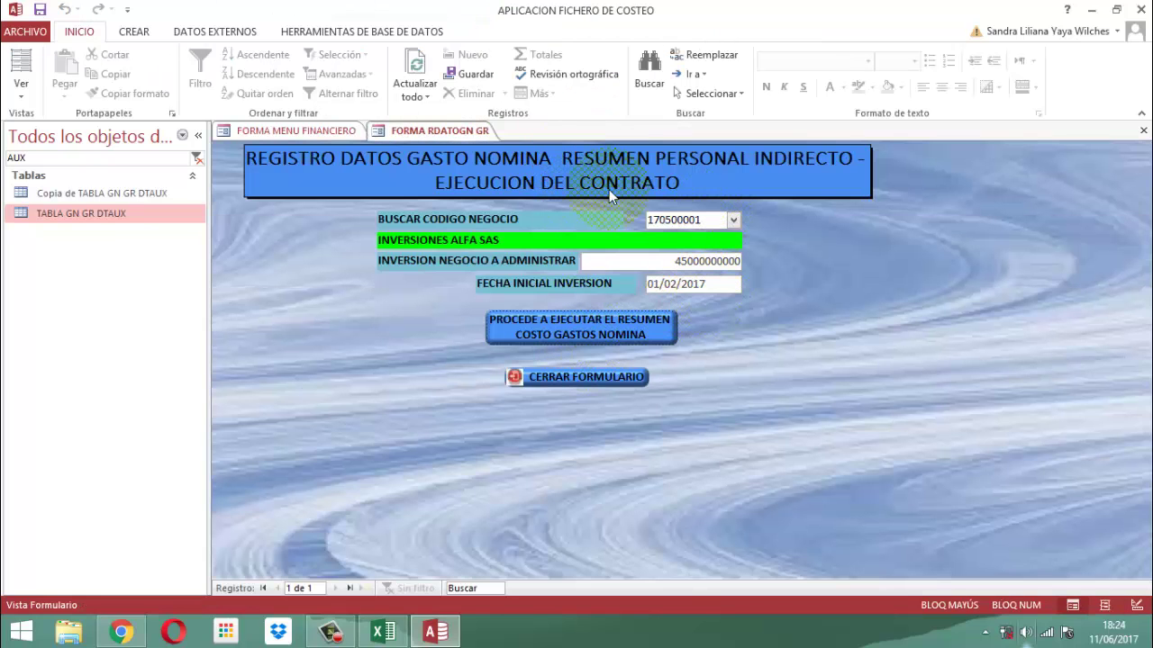
left_click(574, 378)
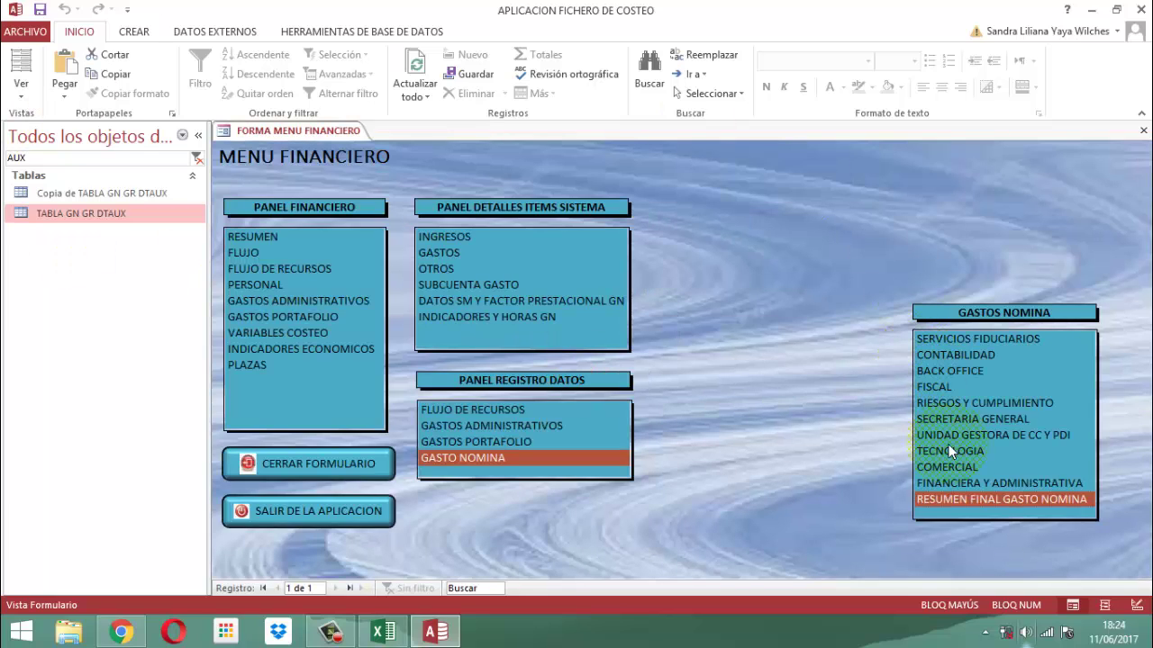
left_click(967, 500)
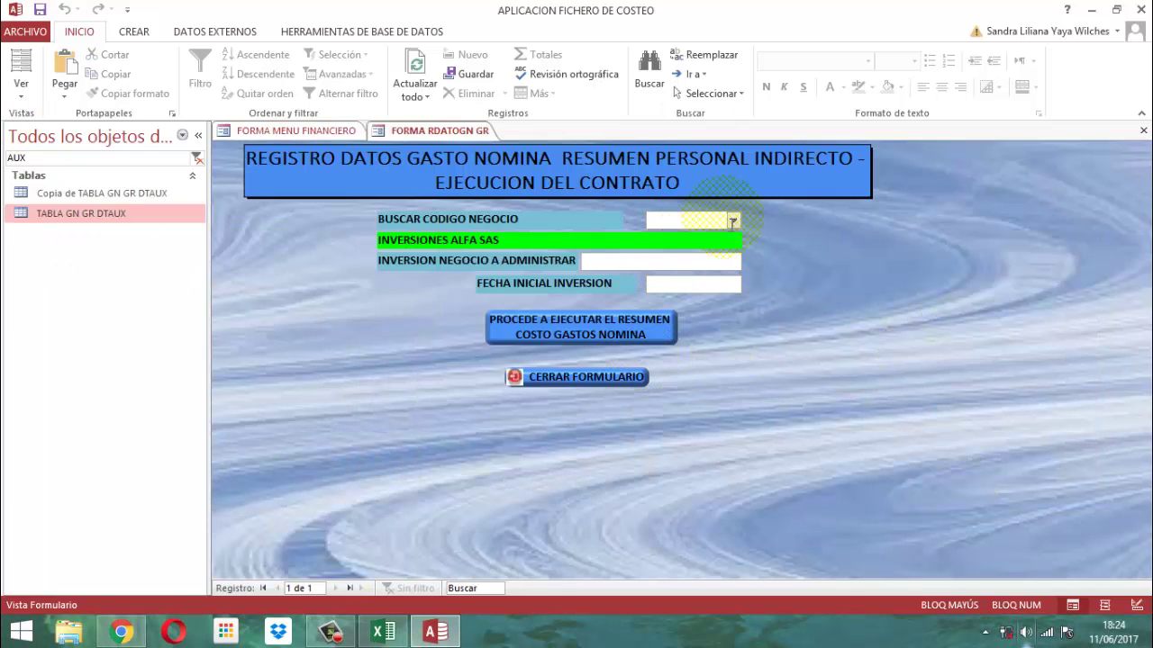
left_click(734, 220)
left_click(678, 238)
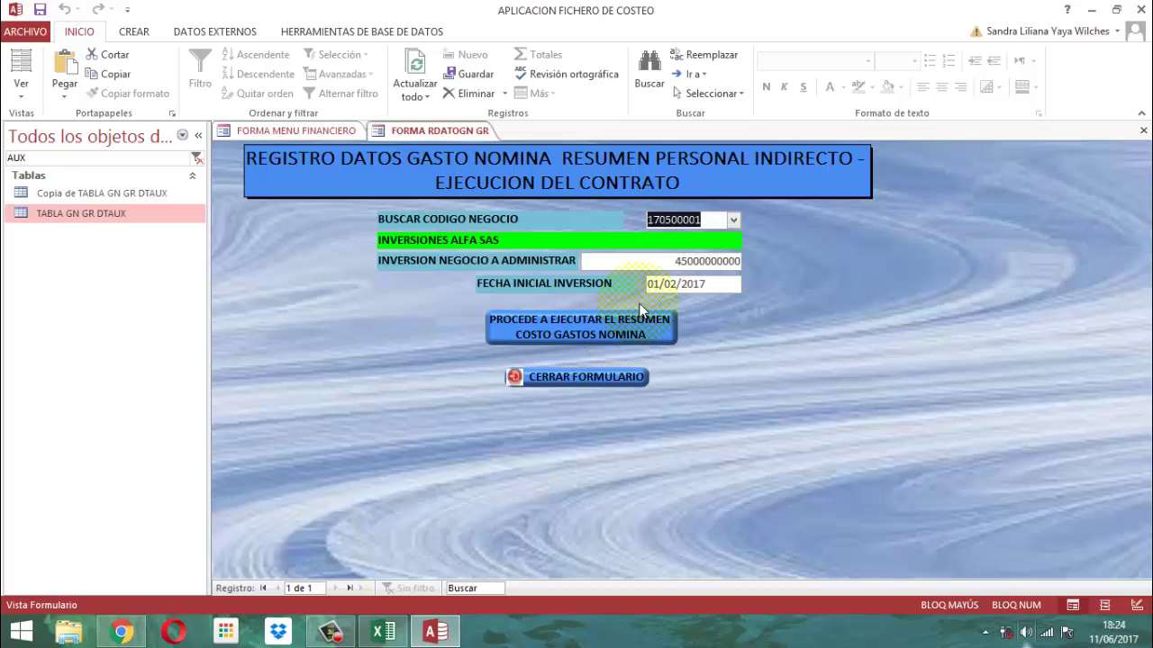
key("Tab")
key("Tab")
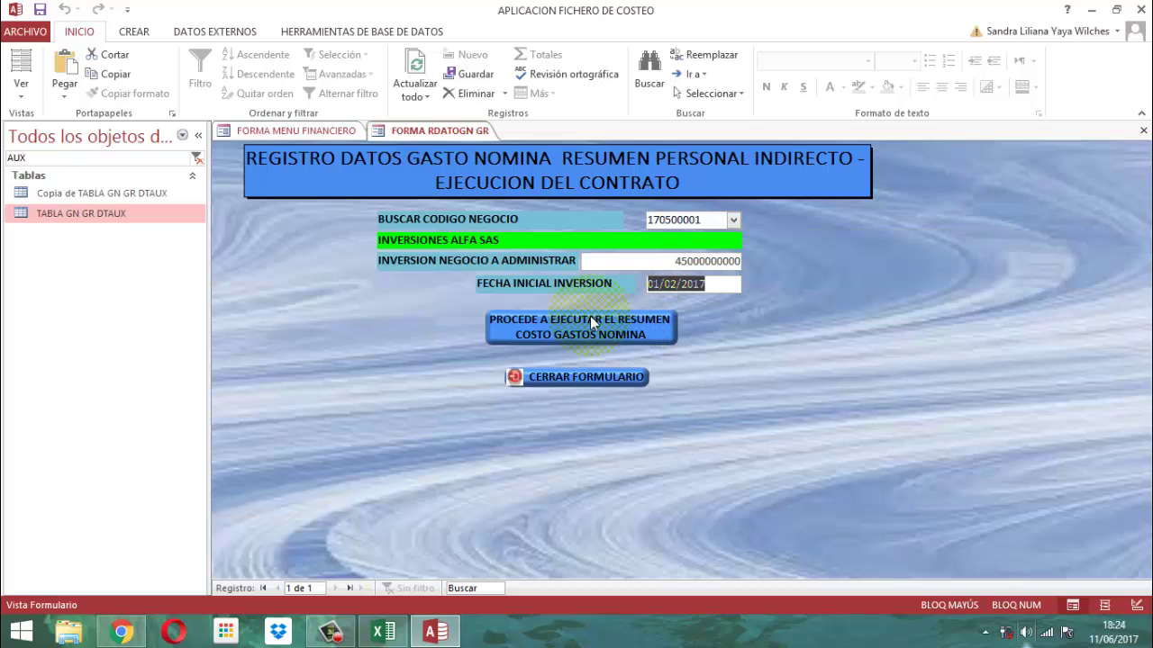
left_click(590, 323)
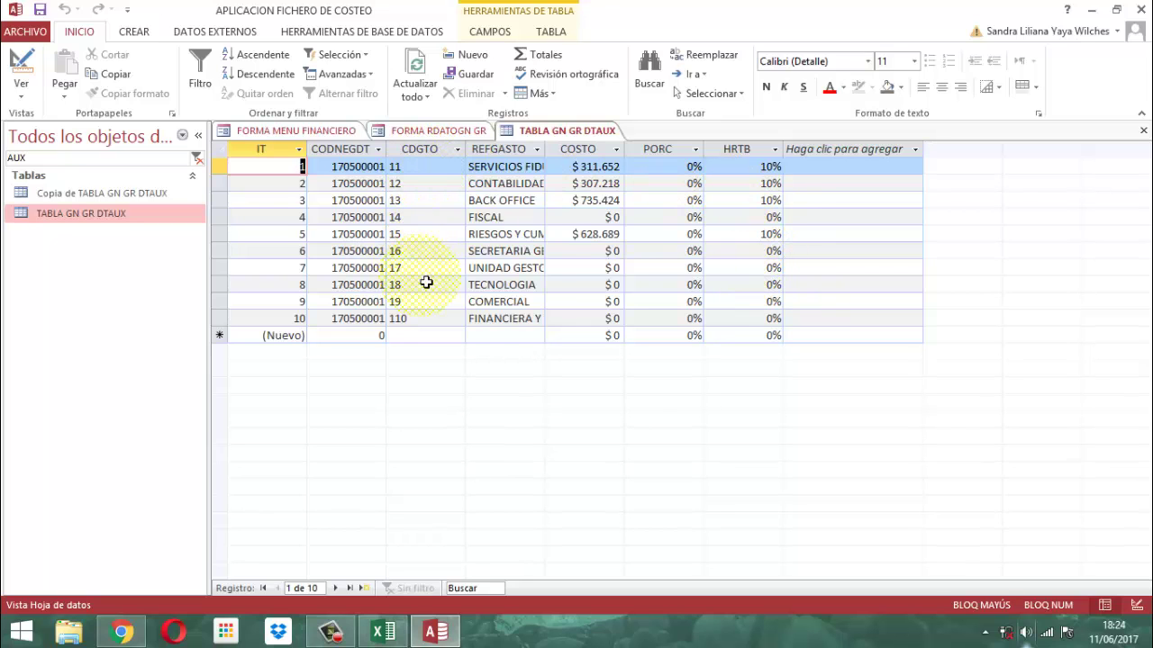
Widen REFGASTO and add a Total row summing COSTO to $1.982.984 and HRTB to 40%
double_click(545, 150)
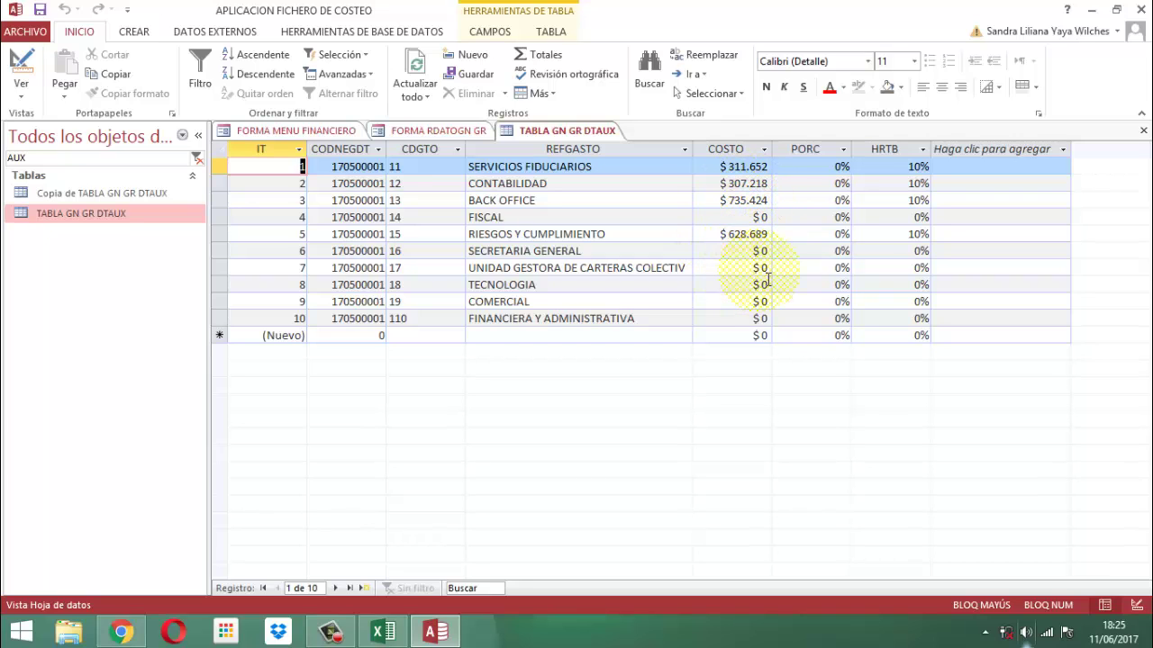
left_click(540, 55)
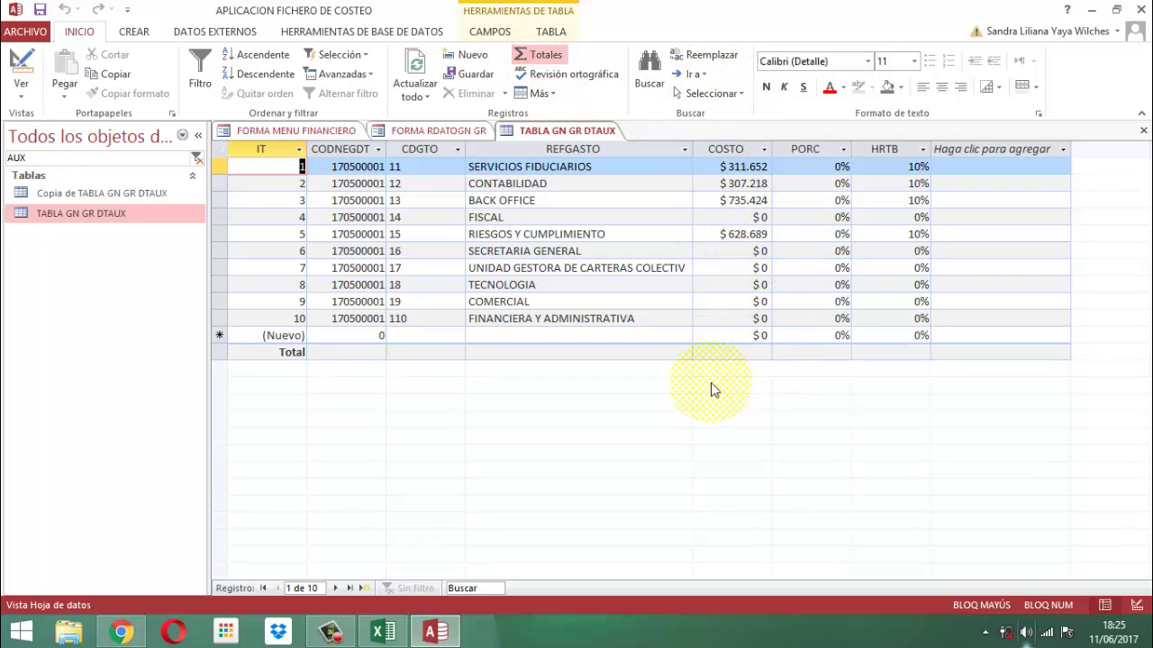
left_click(730, 353)
left_click(704, 352)
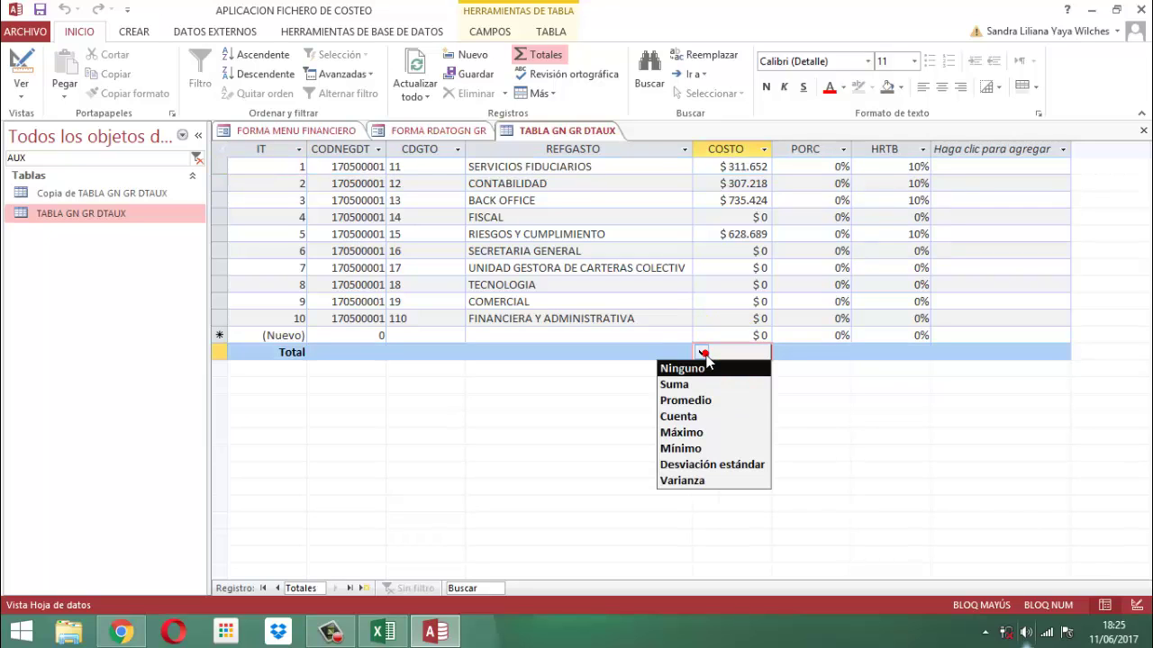
left_click(677, 385)
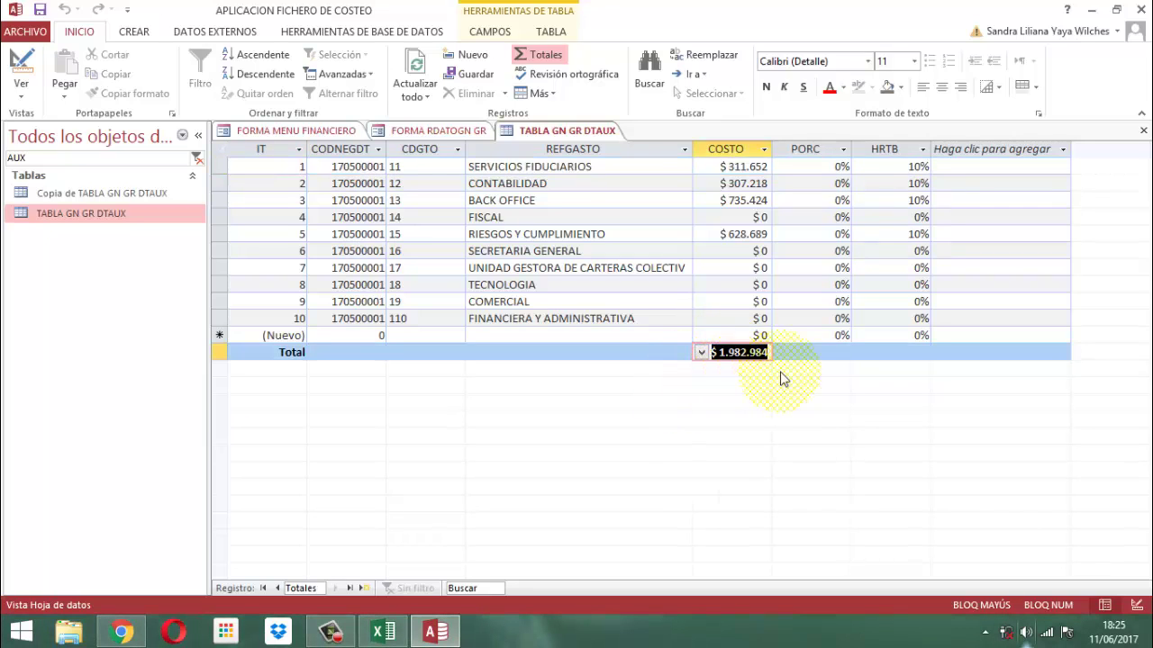
left_click(888, 353)
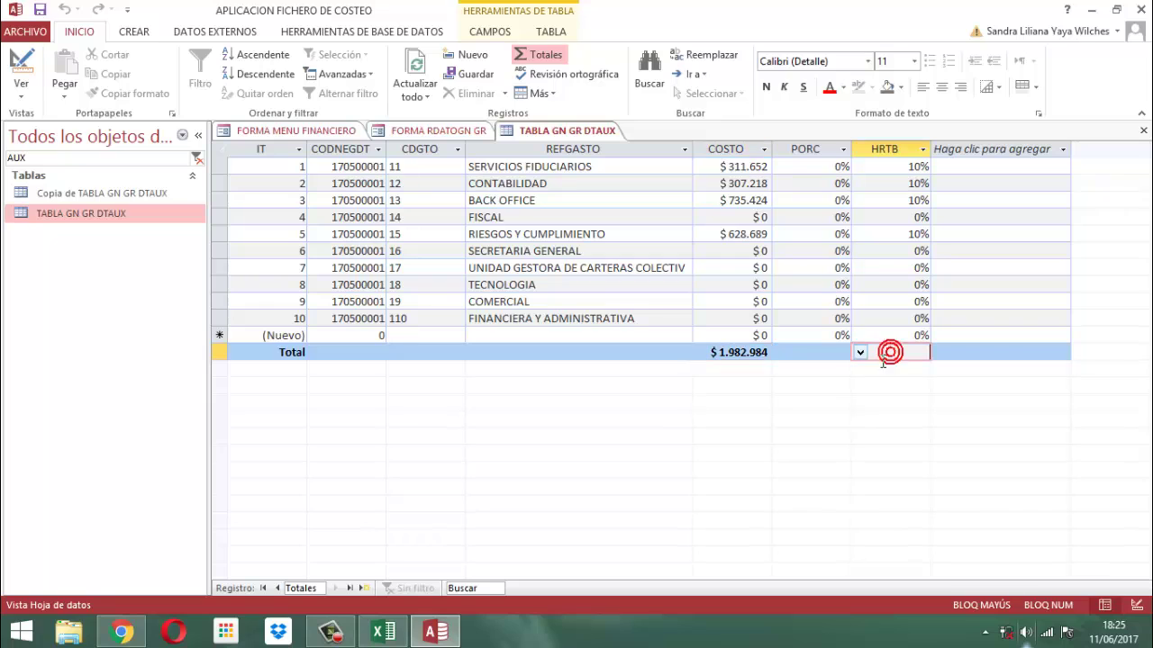
left_click(860, 353)
left_click(837, 385)
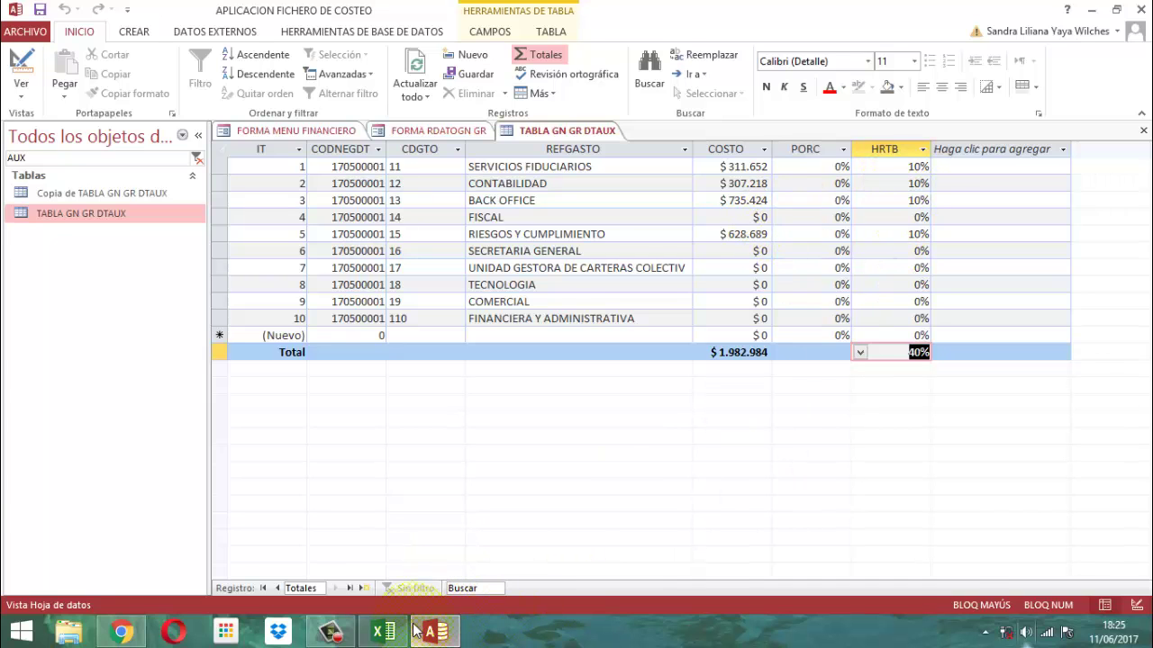
left_click(384, 631)
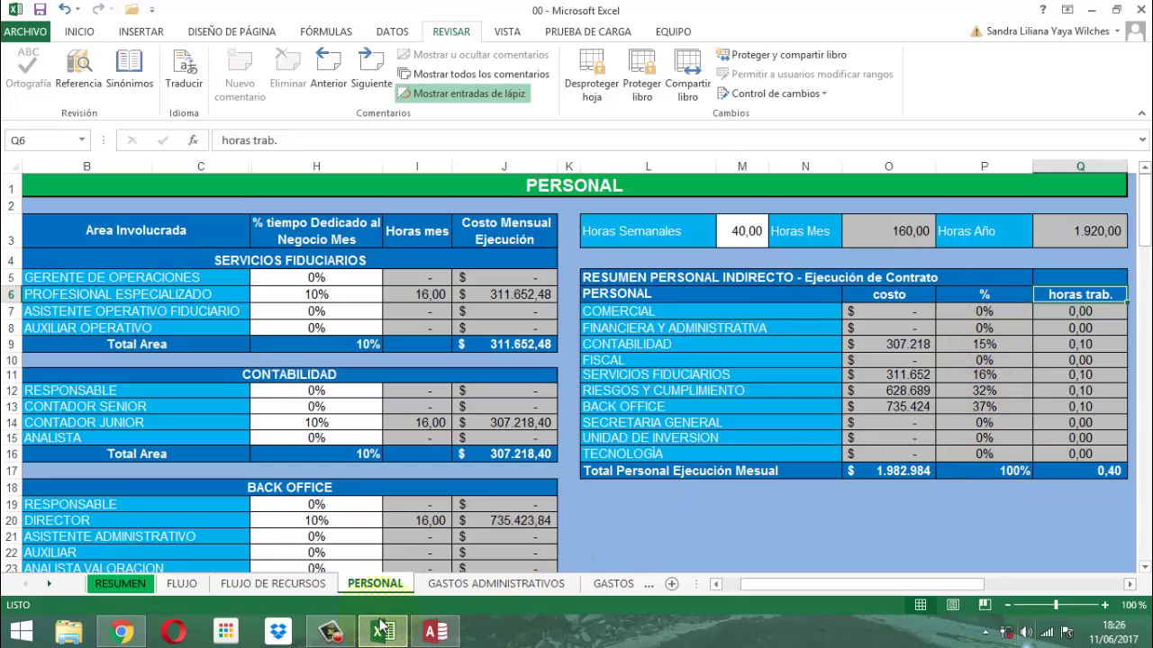
left_click(435, 634)
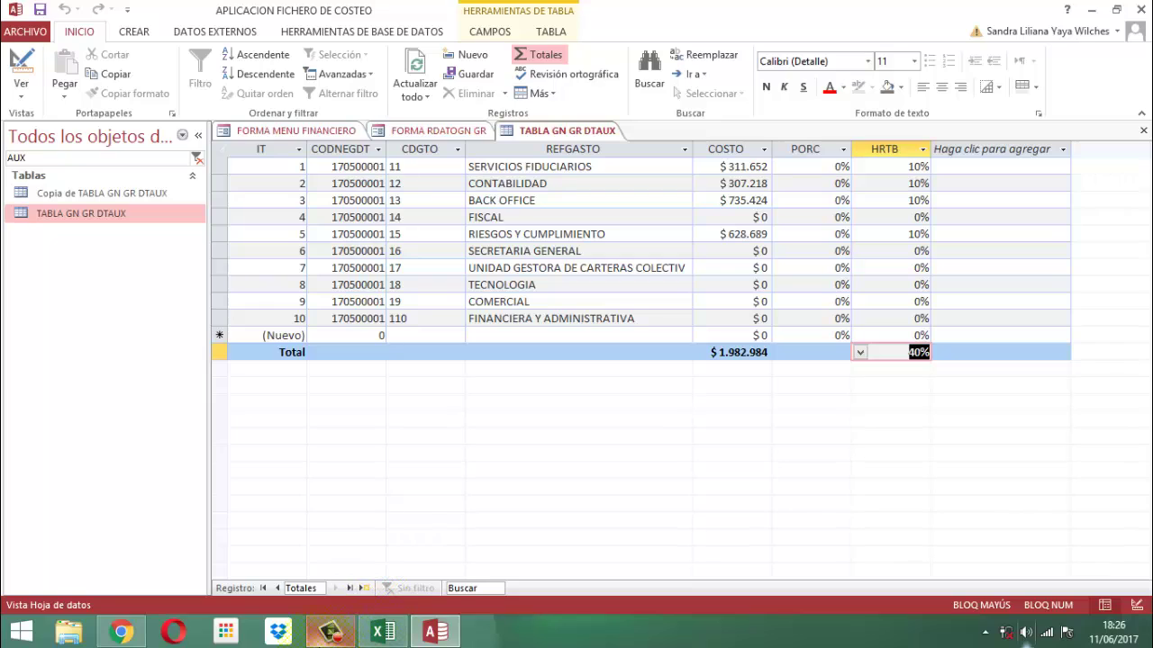
mouse_move(329, 631)
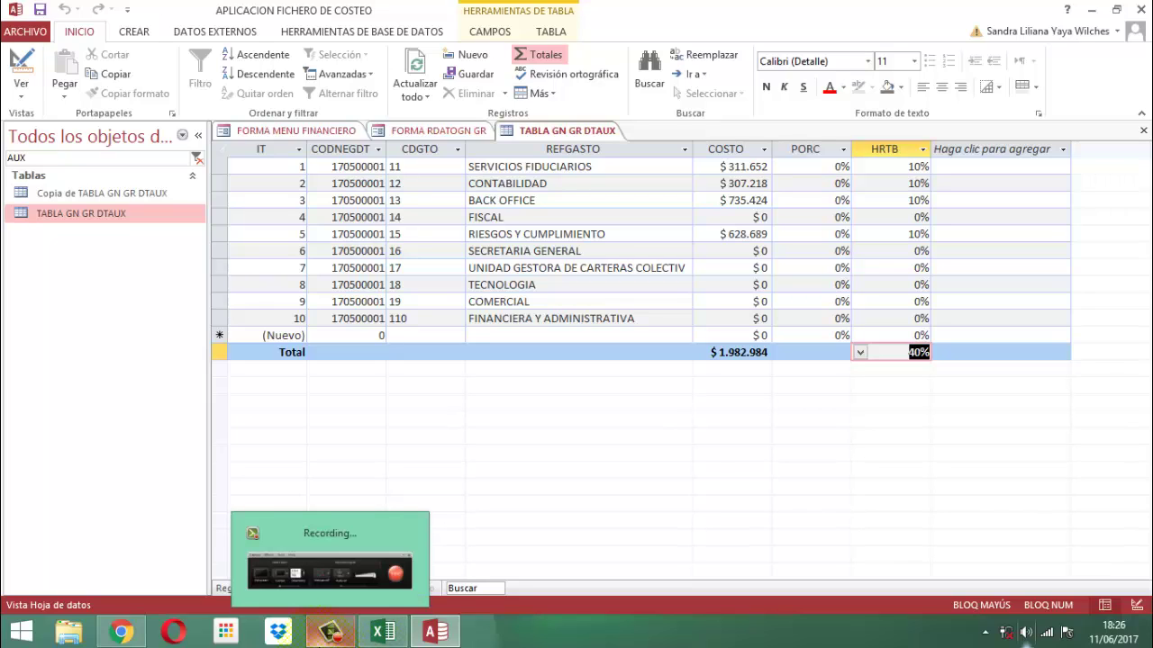
left_click(329, 631)
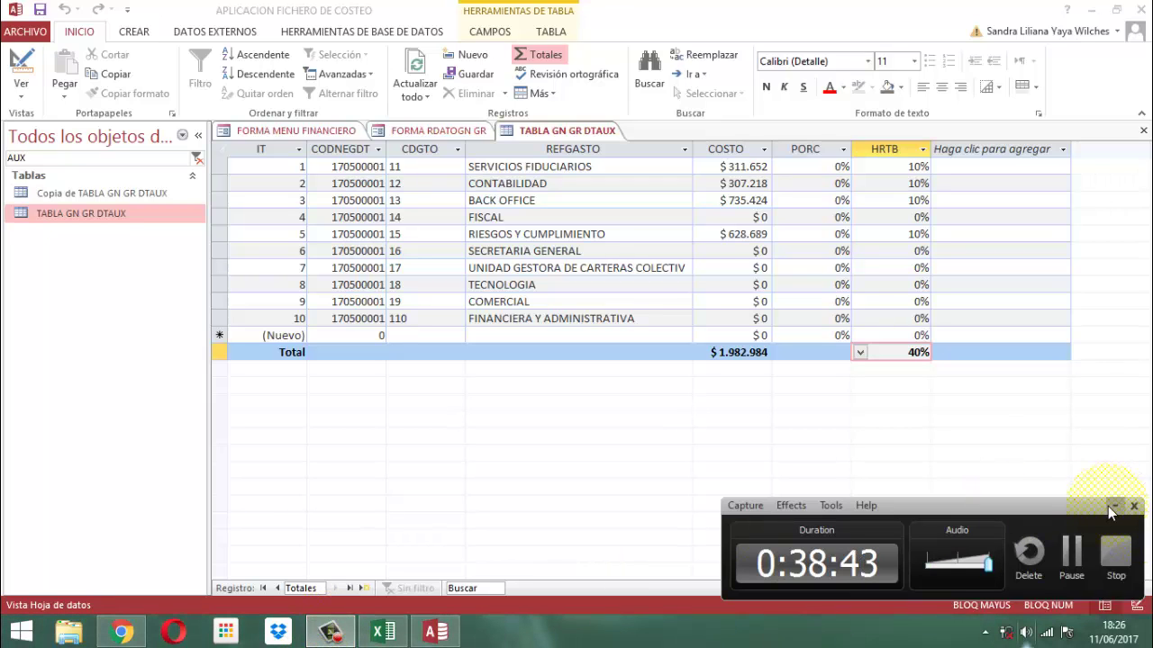
left_click(1113, 508)
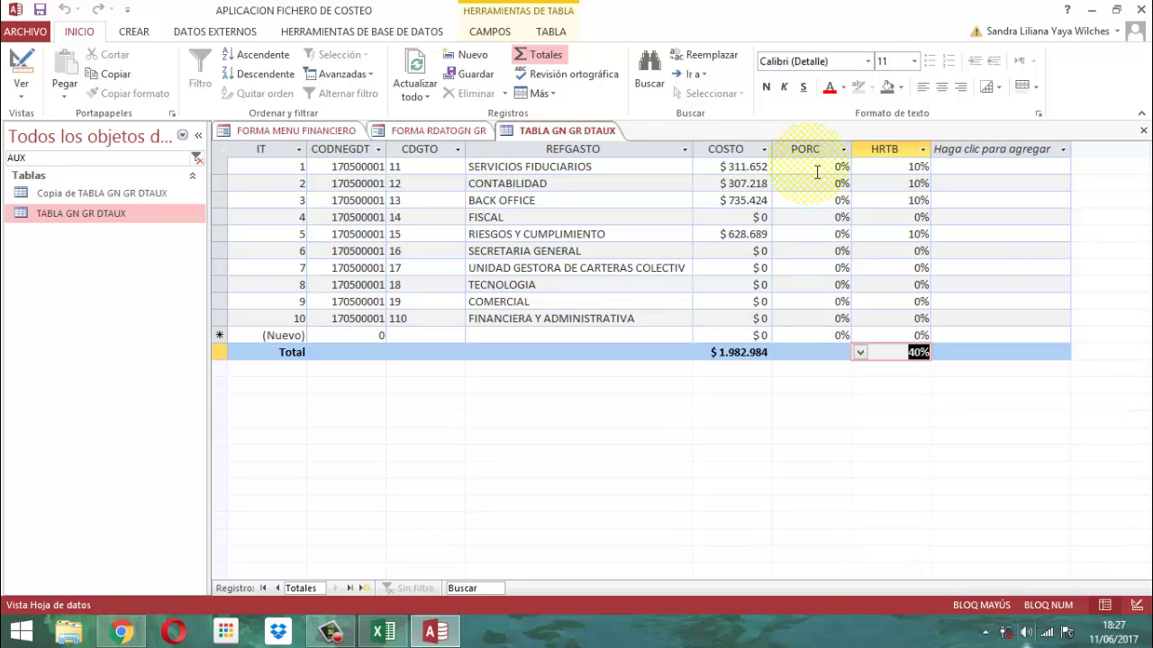
Turn off the Total row in TABLA GN GR DTAUX
left_click(804, 148)
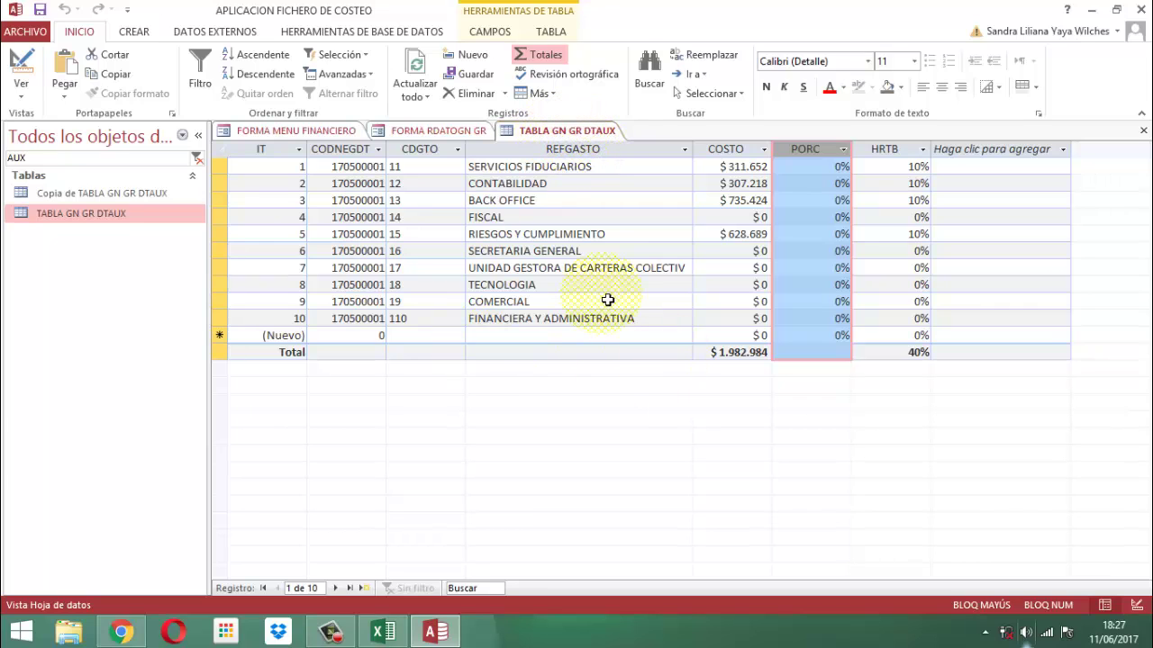
left_click(534, 56)
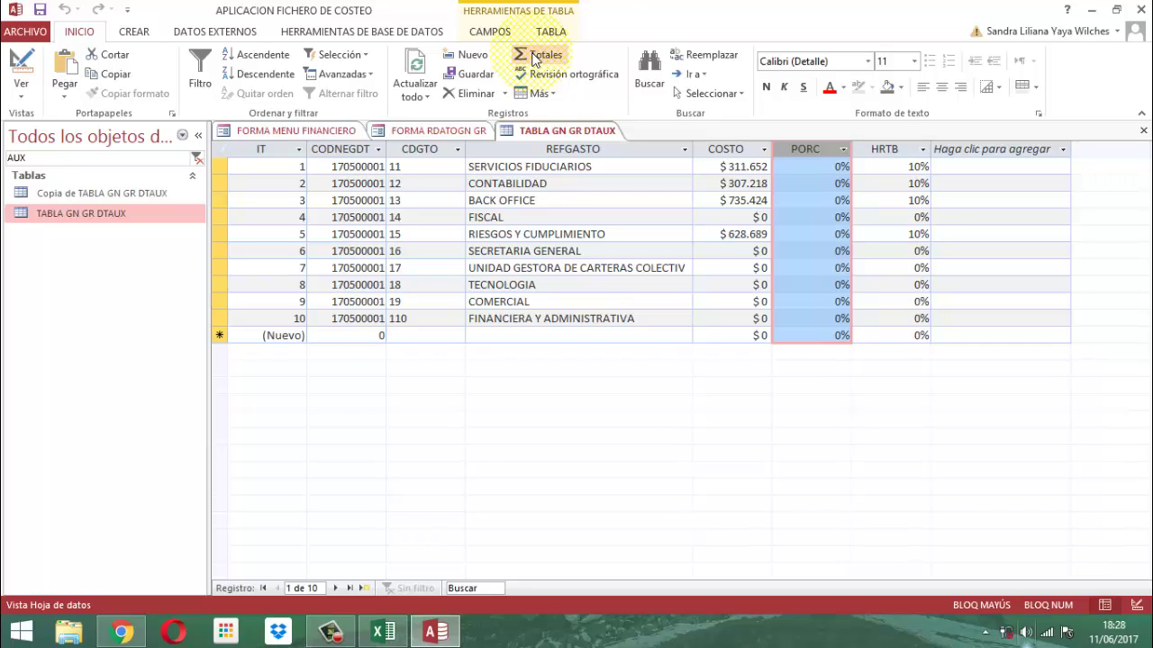
Save and close TABLA GN GR DTAUX, close the payroll form, and exit Access
right_click(563, 132)
left_click(581, 137)
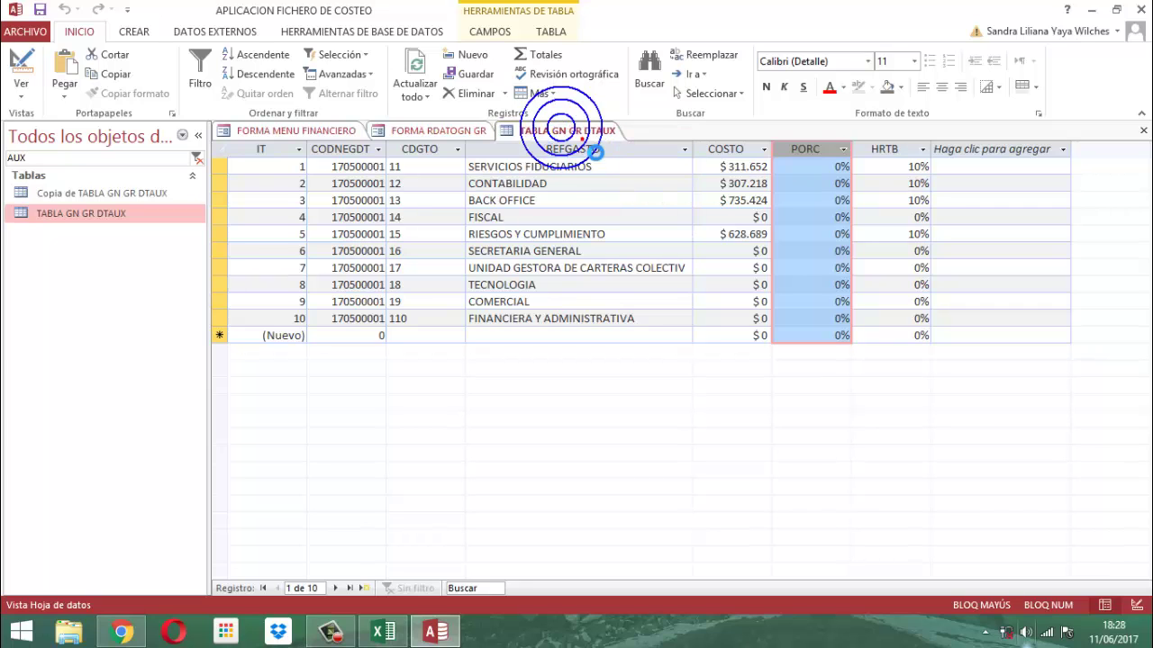
right_click(580, 138)
left_click(619, 164)
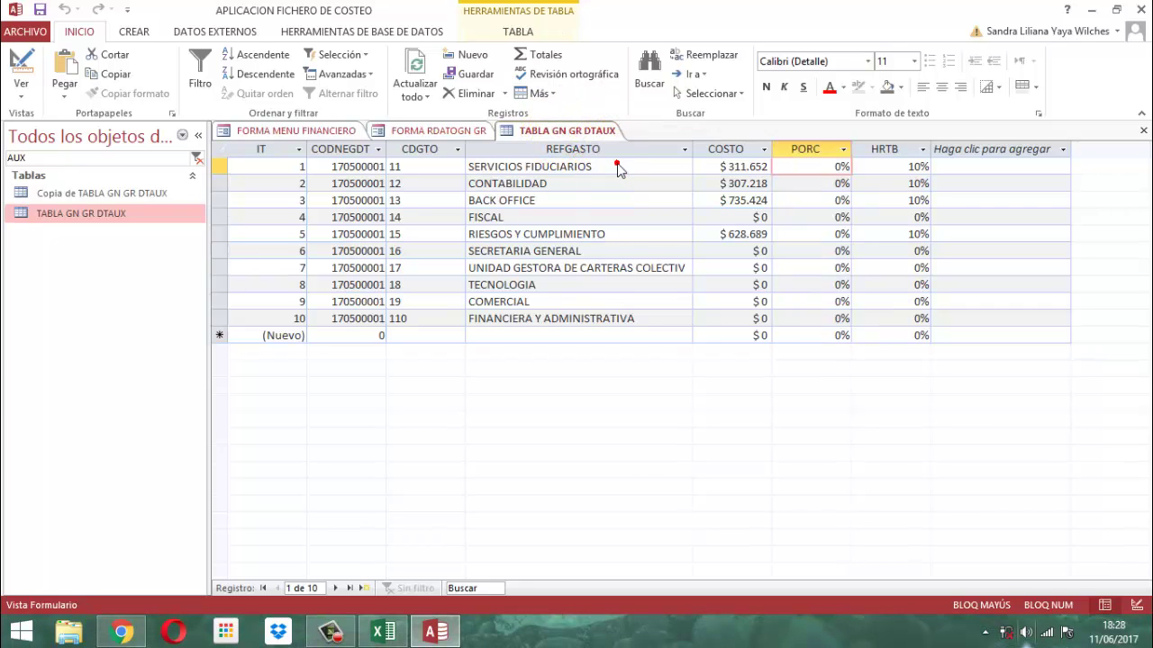
left_click(573, 374)
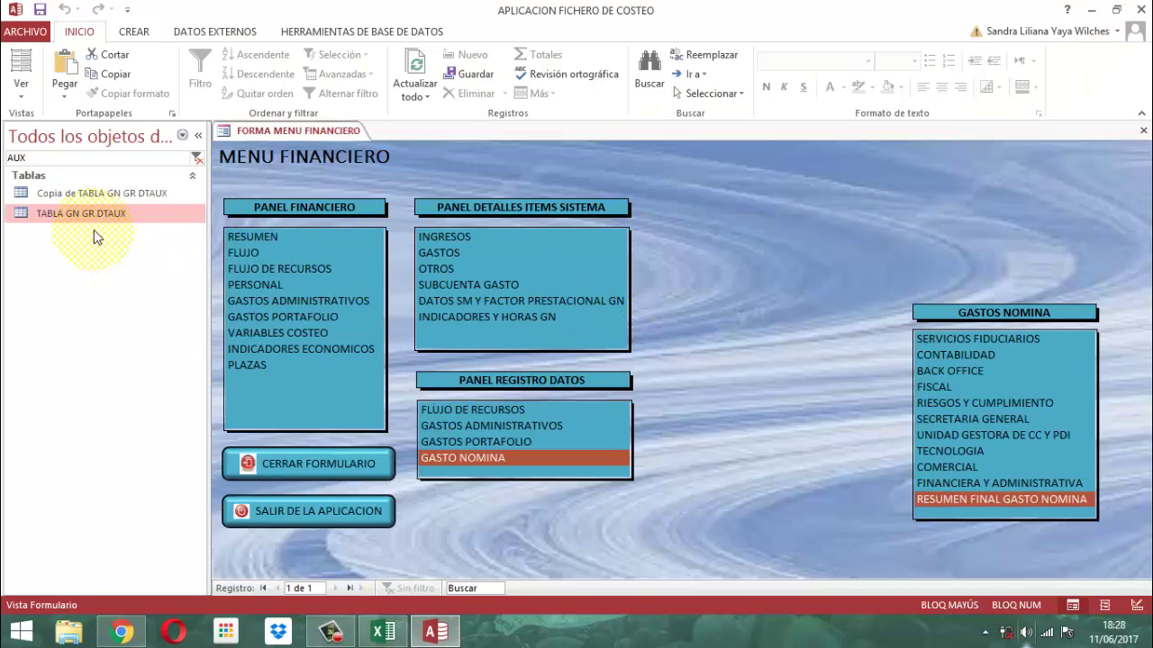
left_click(324, 511)
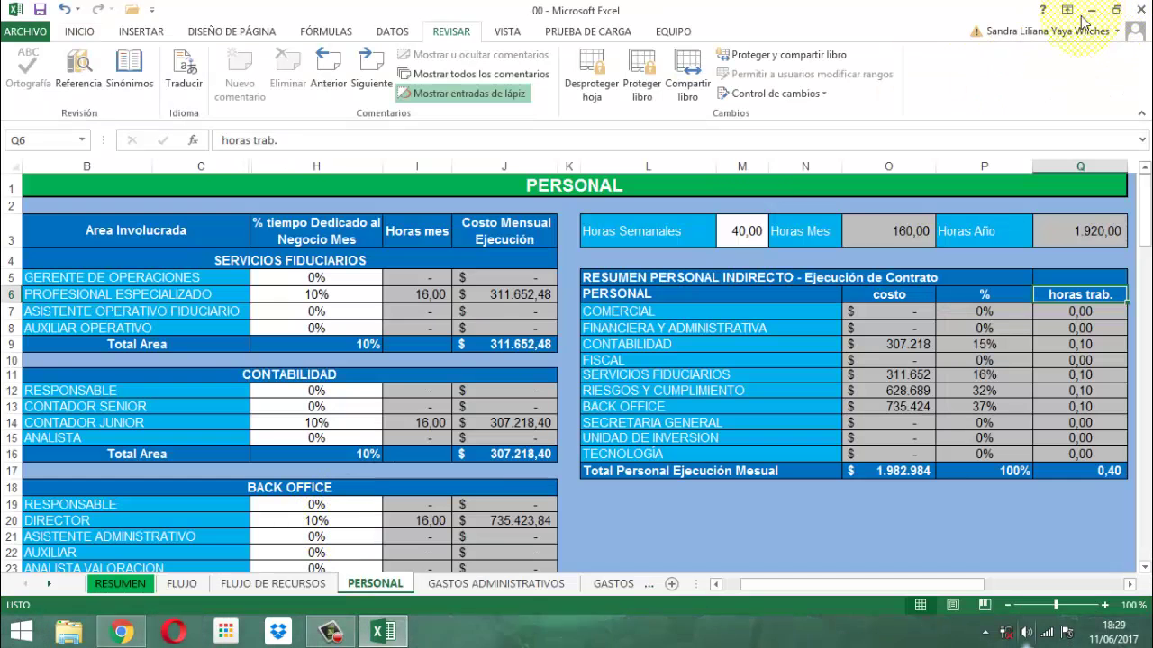
Minimize the Excel workbook and the Chrome window to show the desktop
left_click(1093, 9)
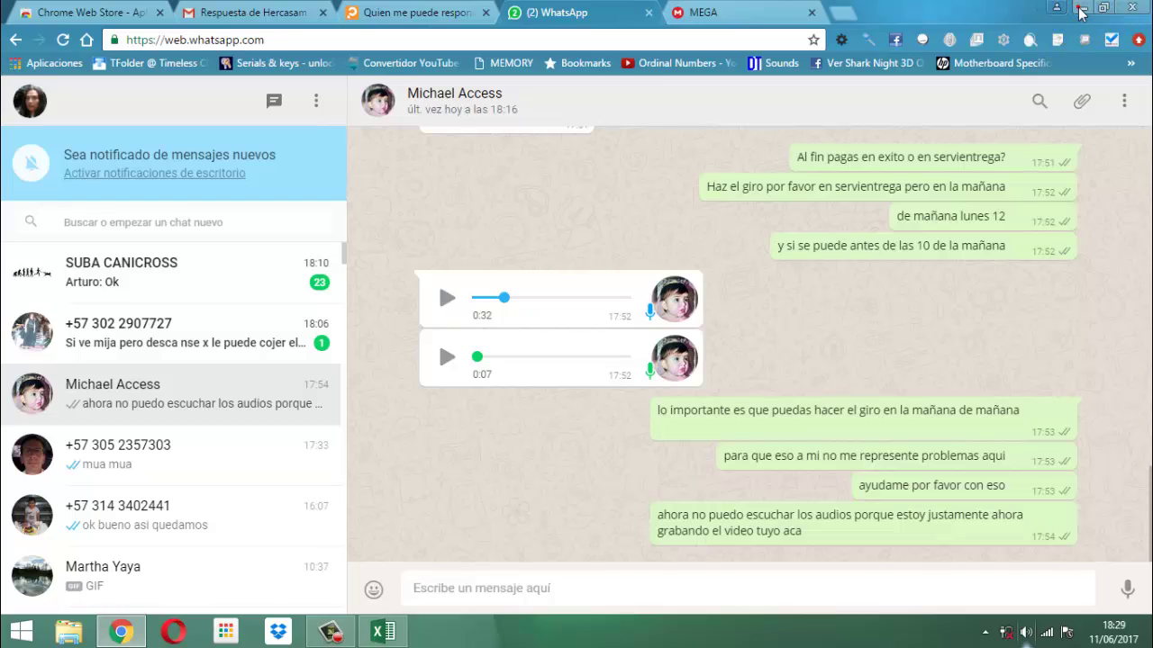
left_click(1081, 9)
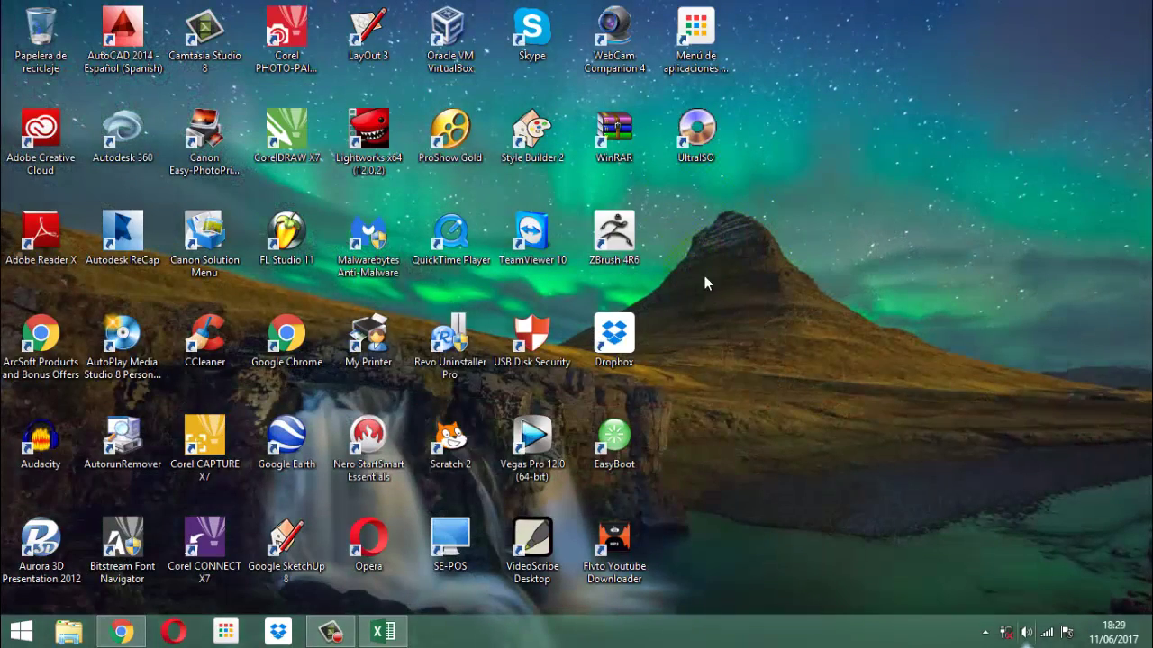